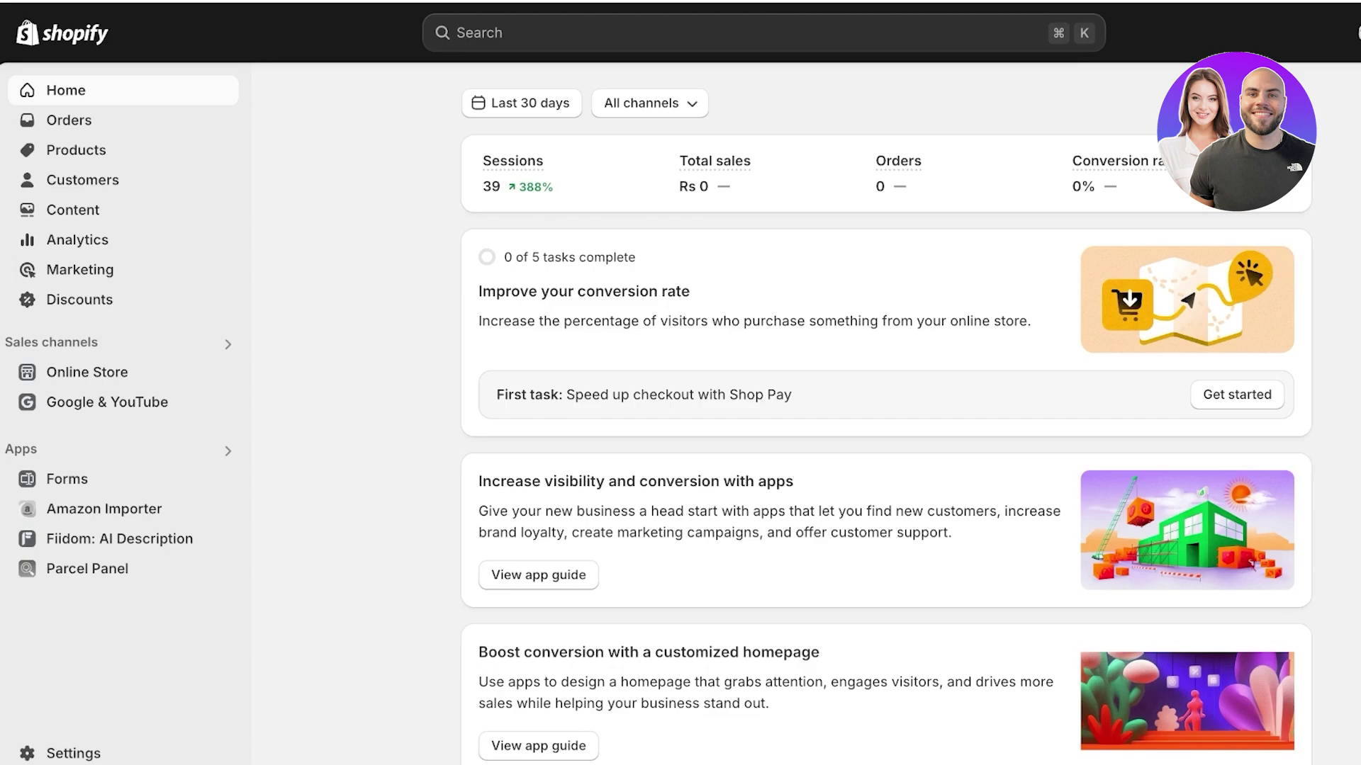
Step: Open the store's payment settings and activate Shopify Payments
left_click(73, 753)
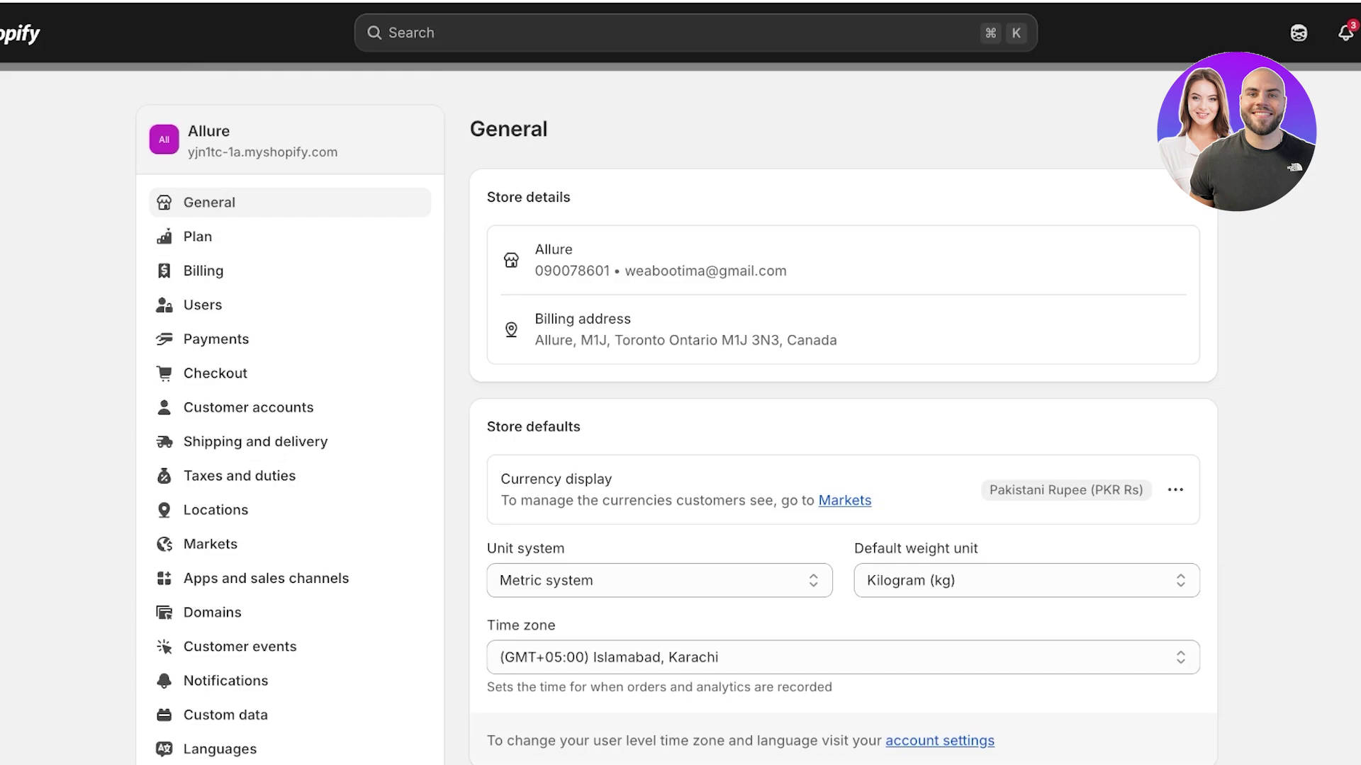
left_click(216, 339)
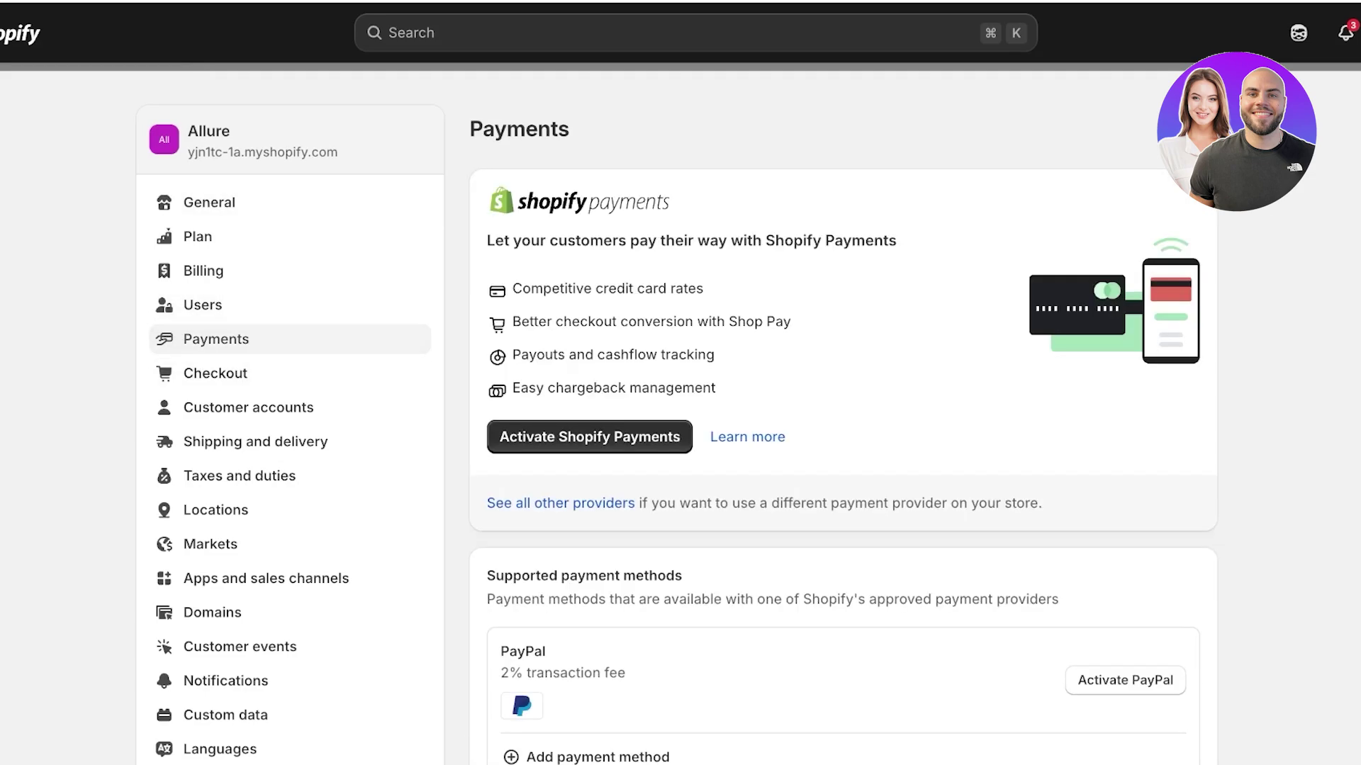
scroll(676, 425, "down", 2)
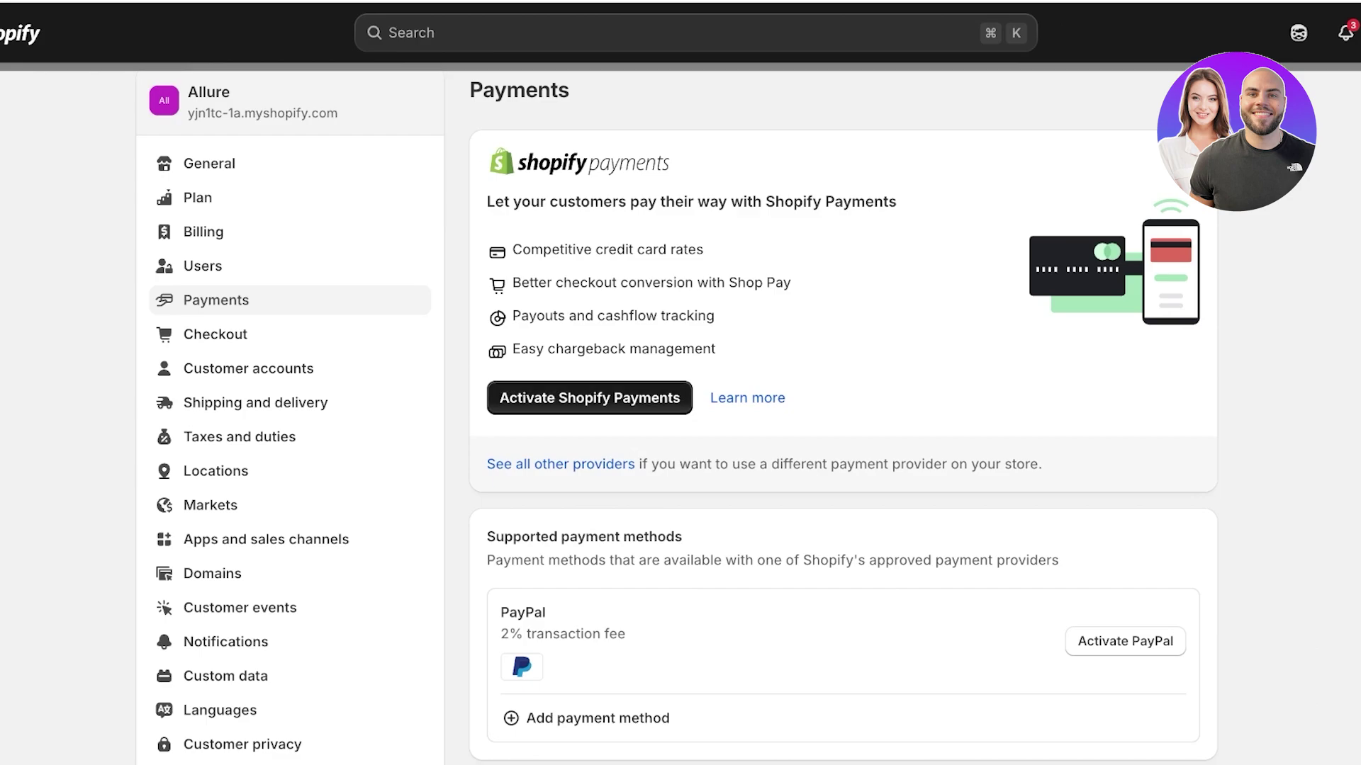
left_click(589, 397)
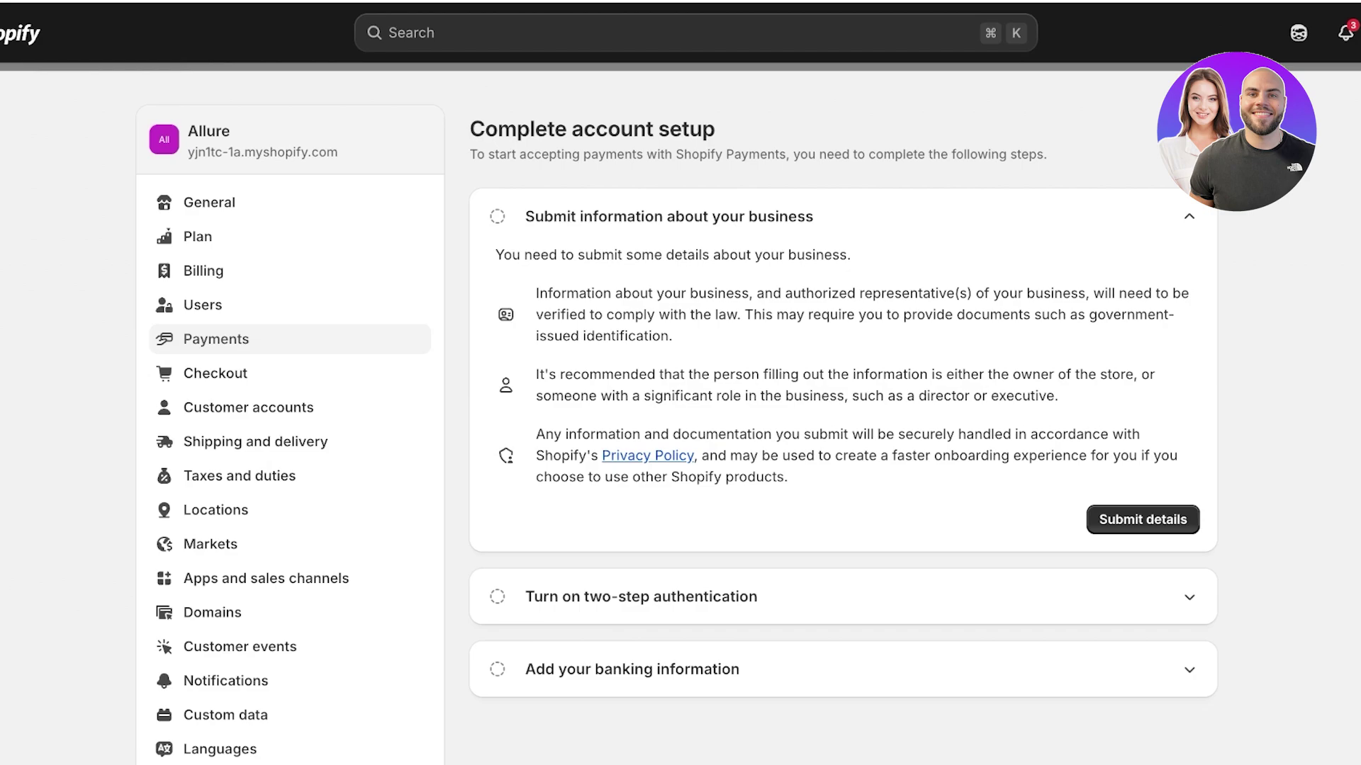
Step: Expand the two-step authentication and banking information sections of the account setup to examine their requirements
left_click(642, 597)
scroll(843, 418, "down", 3)
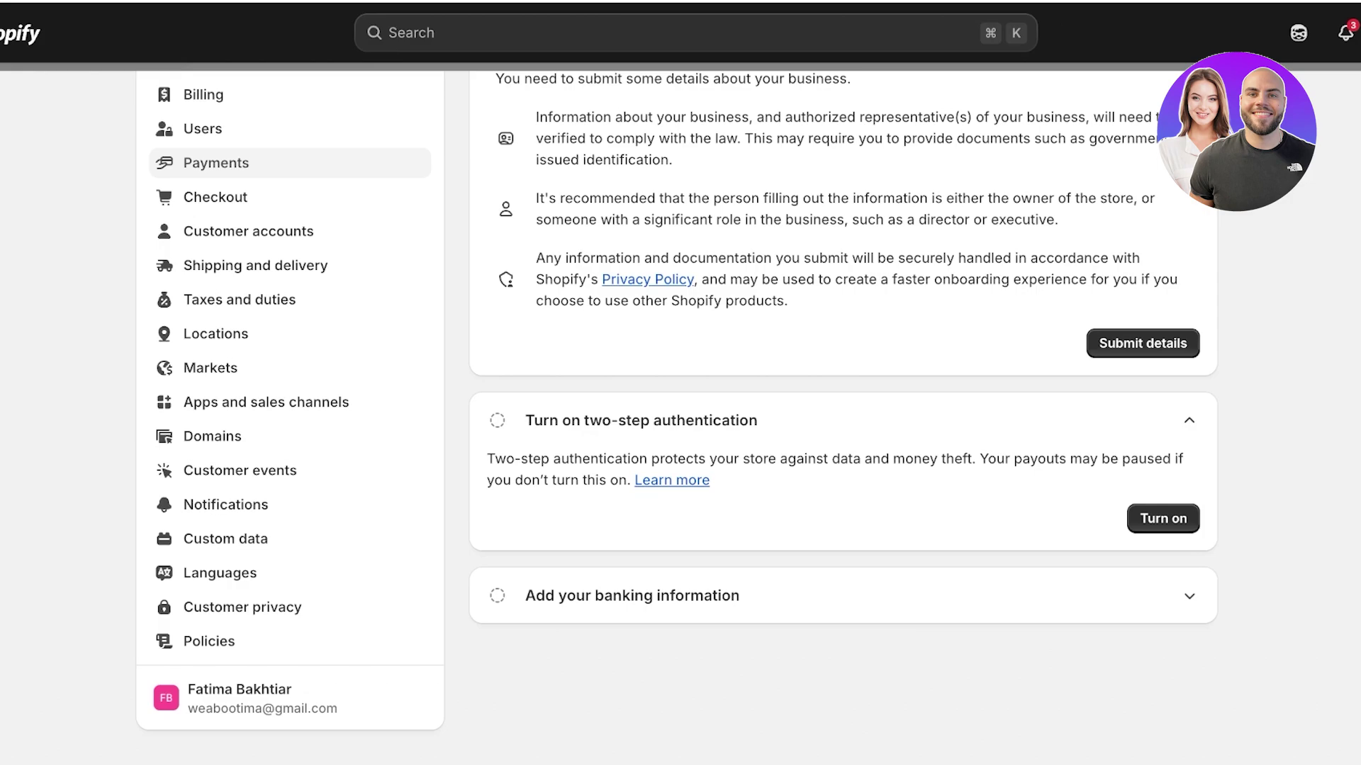
scroll(676, 401, "down", 1)
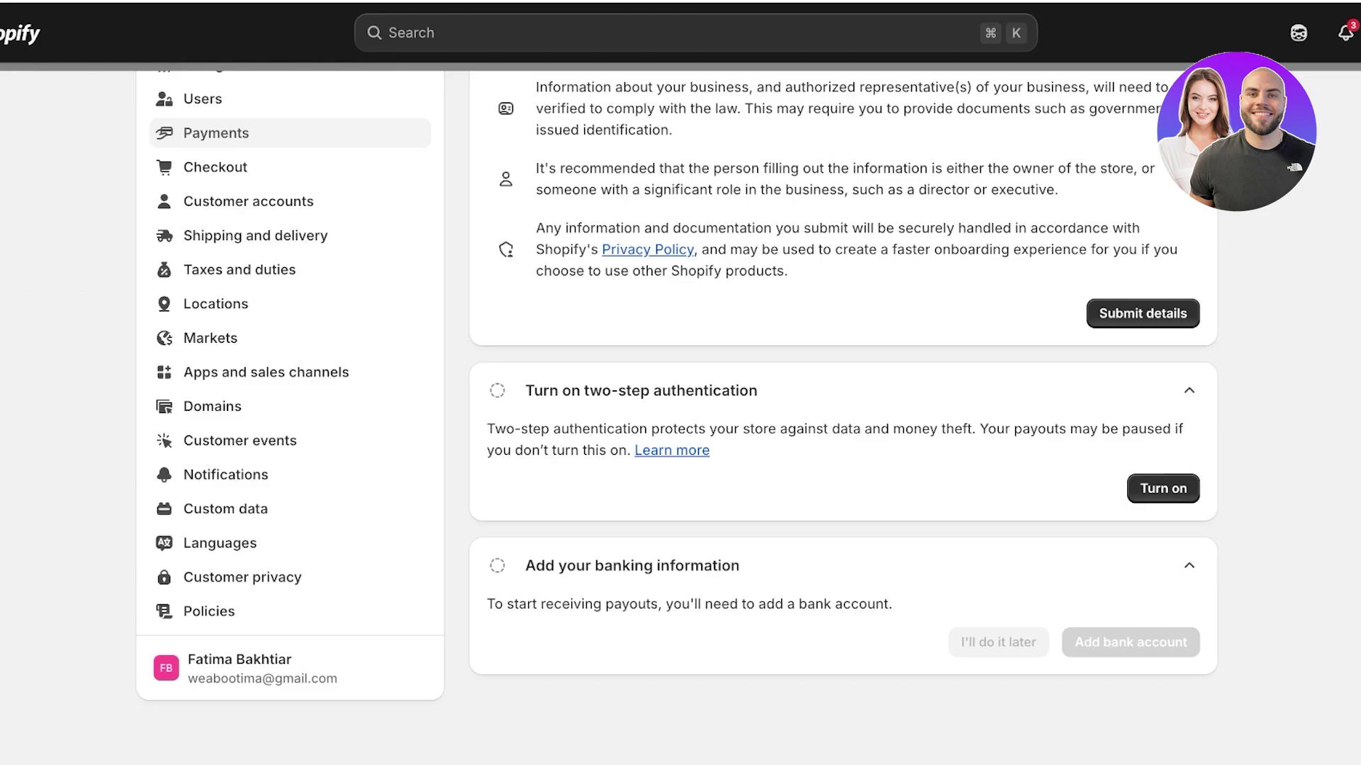
Step: Start submitting the business details with the store run as an individual, and review the account representative form
left_click(1142, 313)
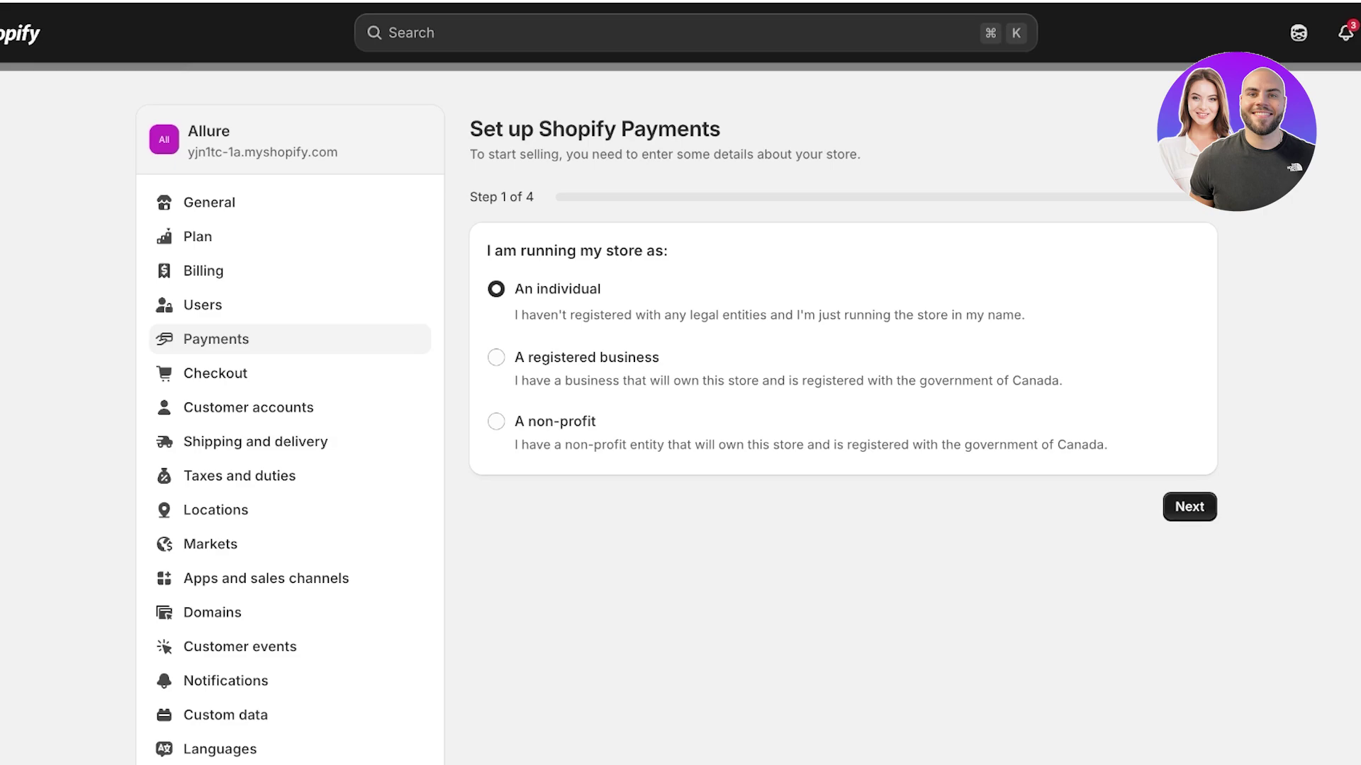
left_click(1189, 506)
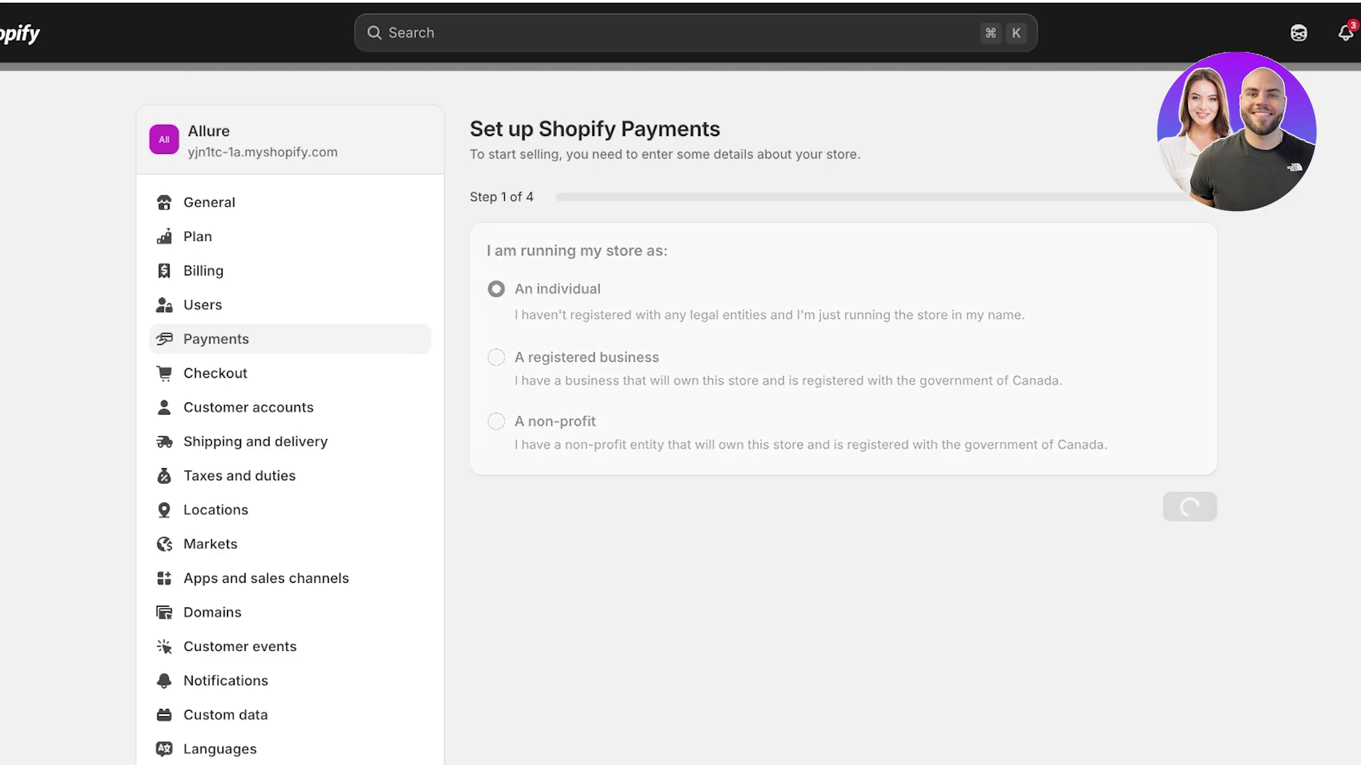
scroll(843, 425, "down", 1)
scroll(844, 426, "down", 8)
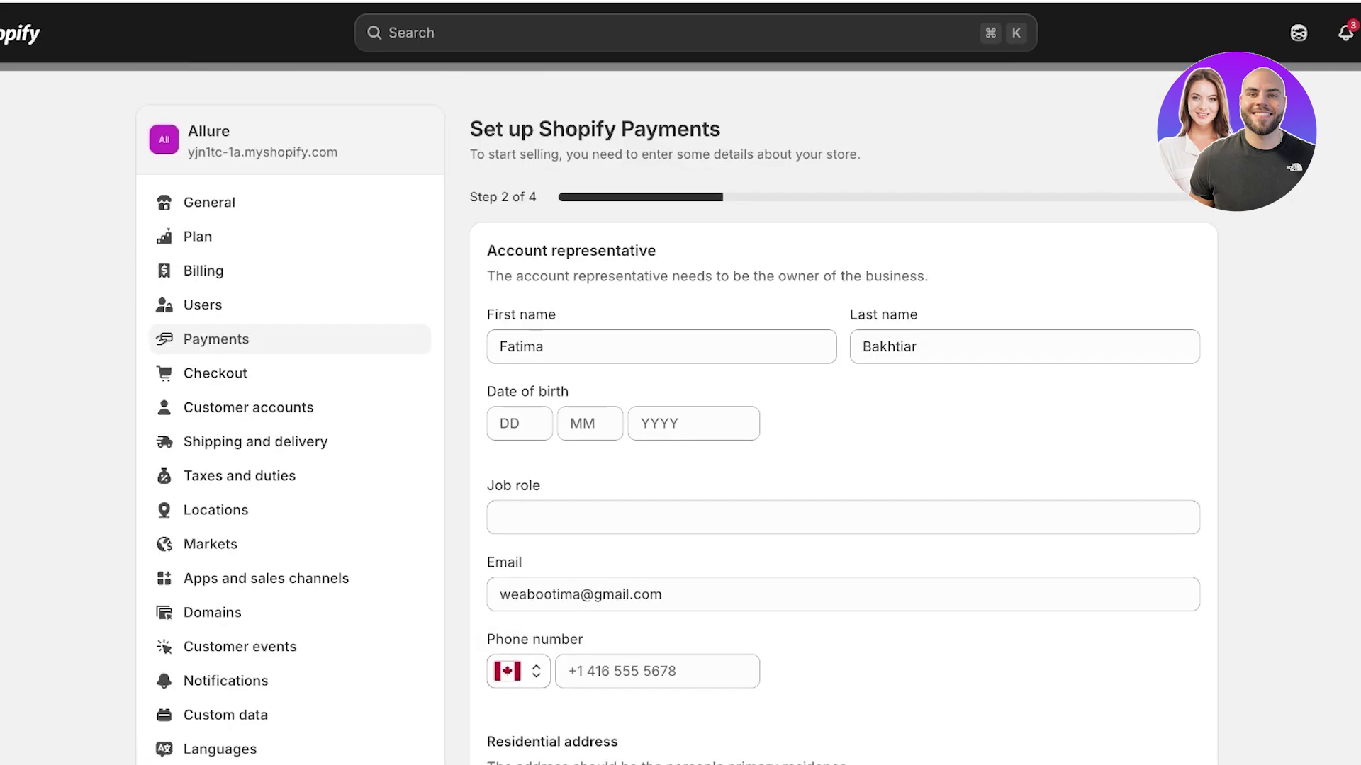
scroll(844, 426, "down", 8)
left_click(1189, 626)
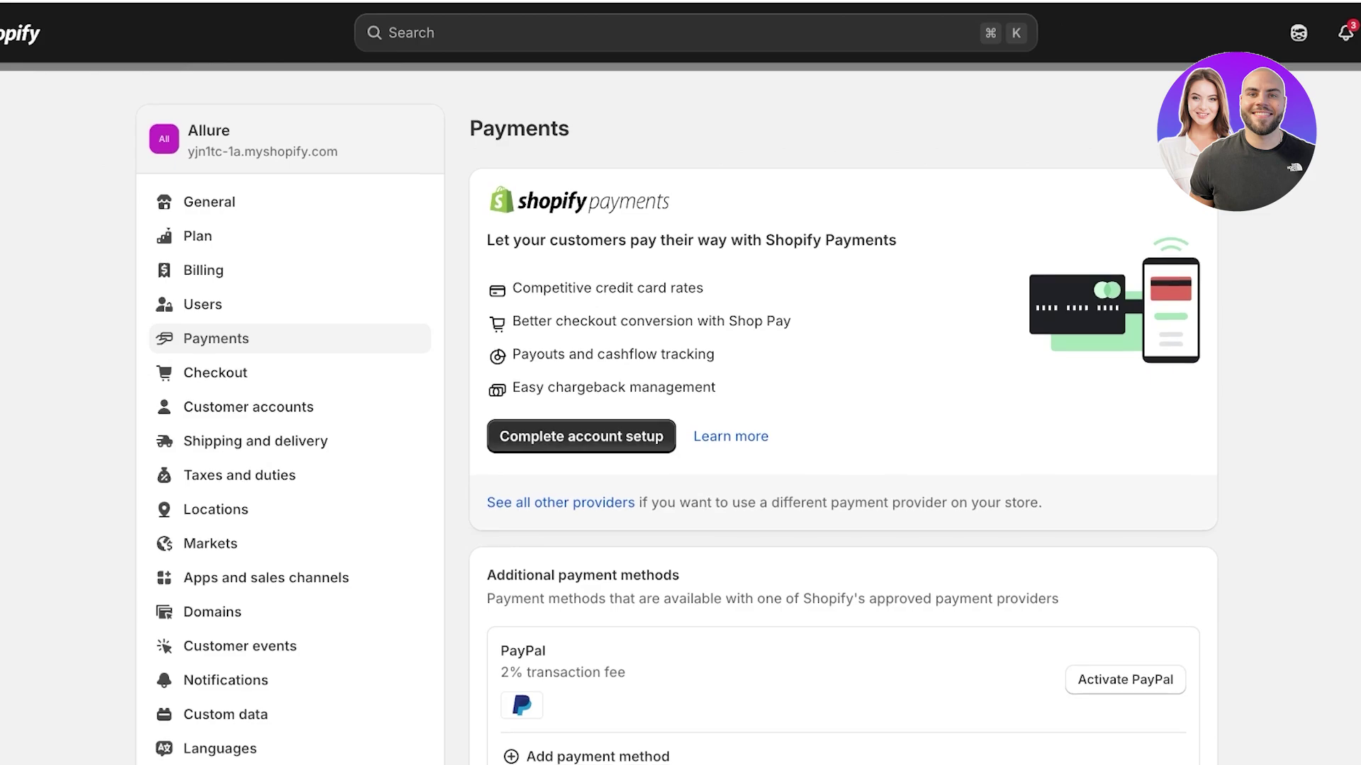
Step: Review the additional payment methods, capture options and PayPal Express Checkout details, and return to the payment settings
scroll(676, 424, "down", 6)
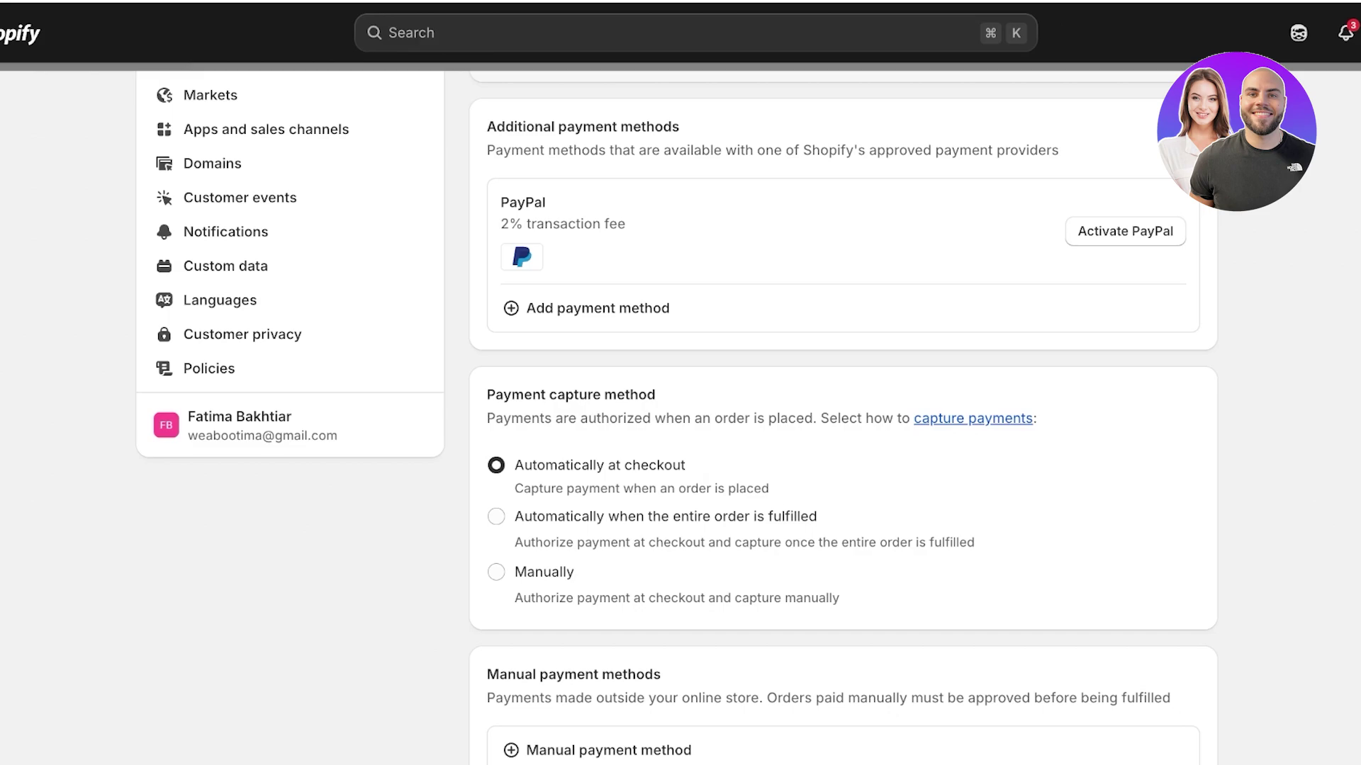
scroll(676, 415, "up", 6)
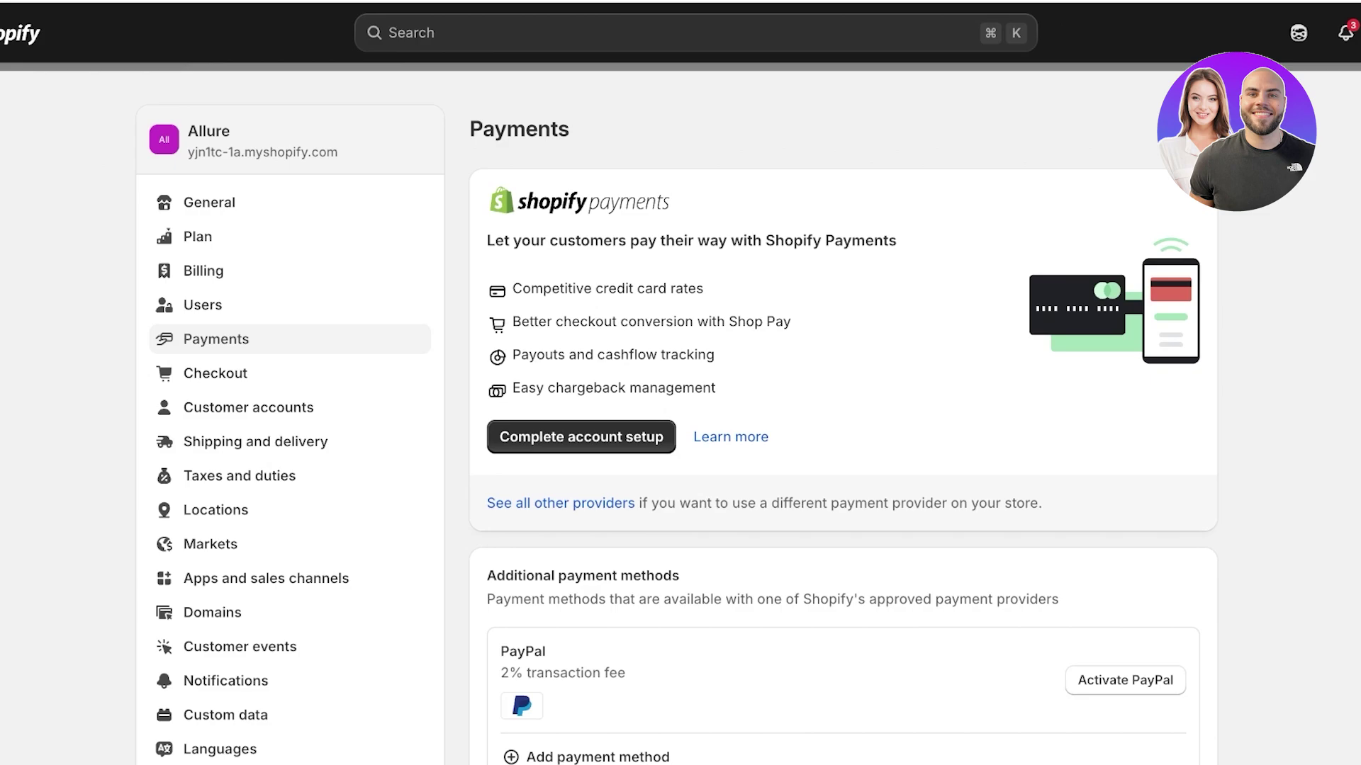
scroll(843, 425, "down", 3)
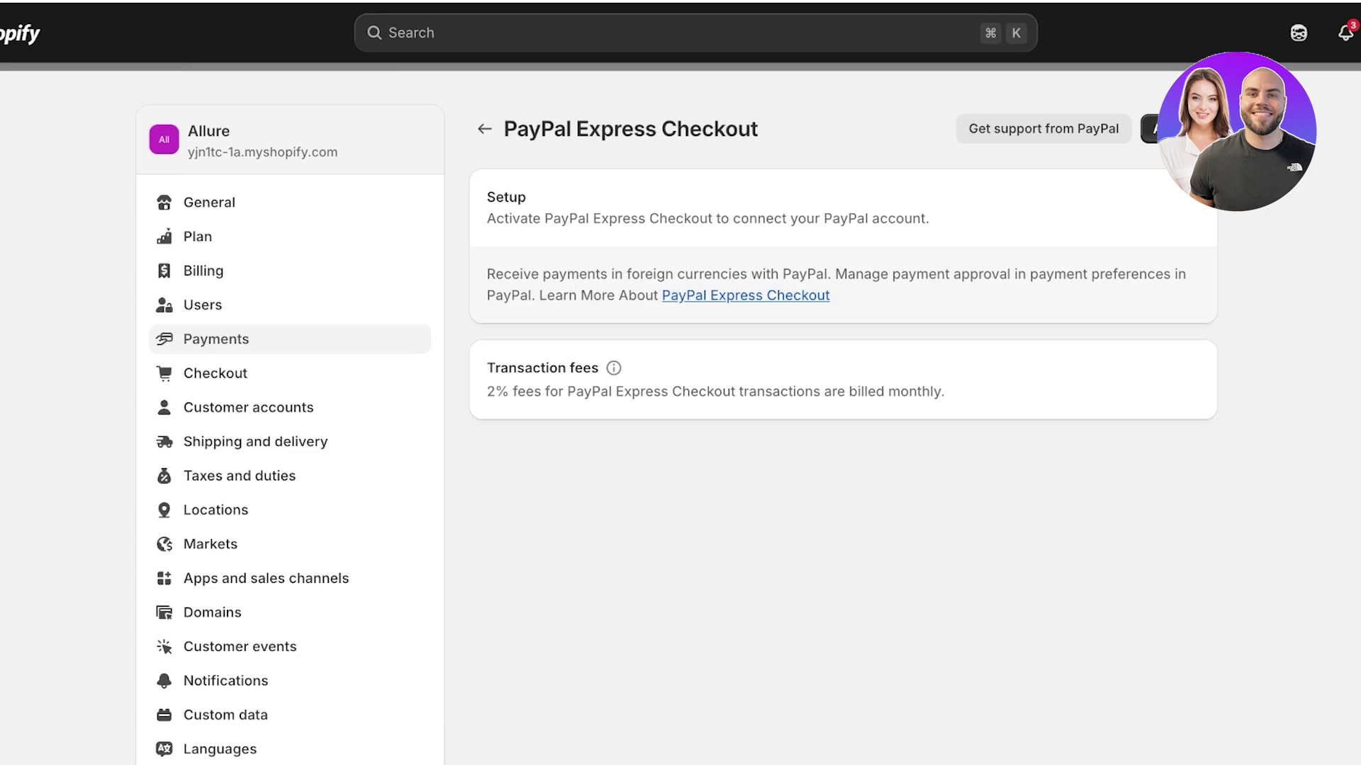
left_click(484, 128)
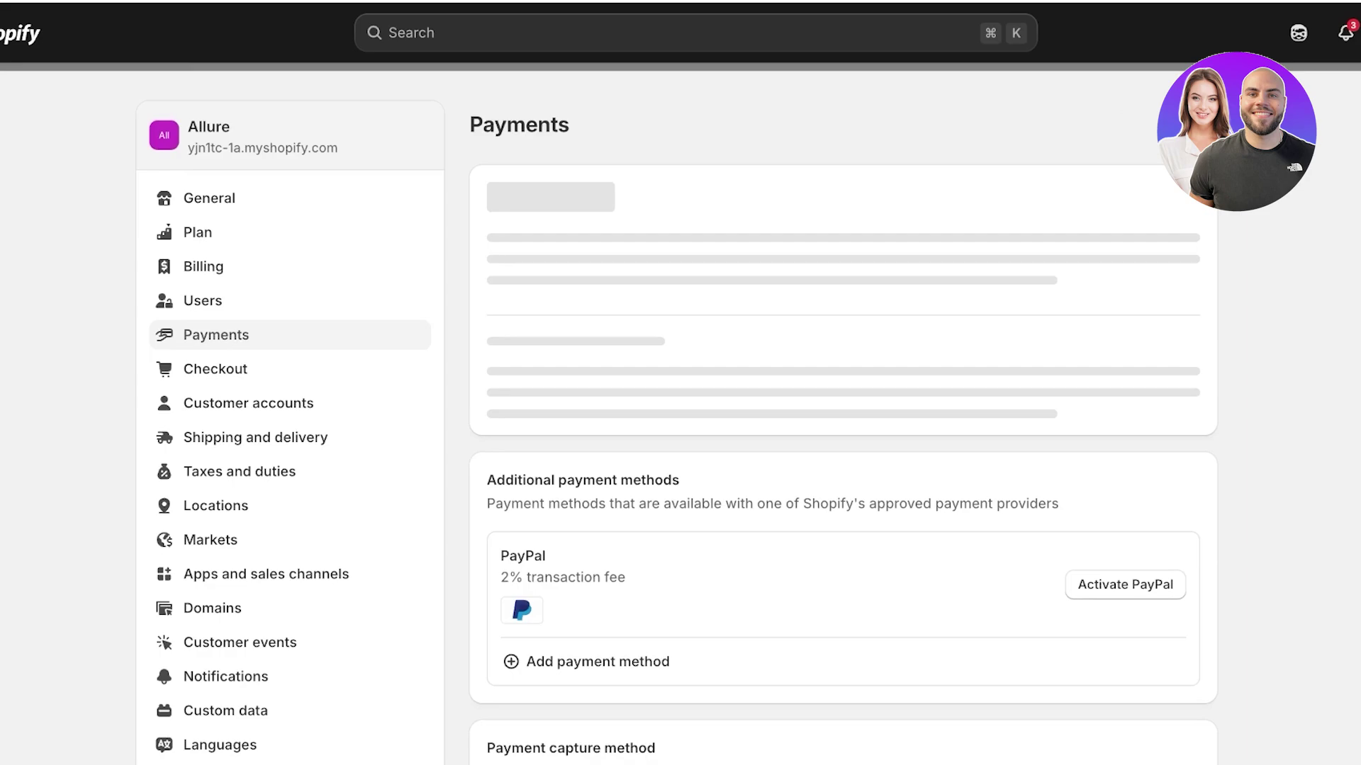
Step: Start adding a payment method and search by payment method for "klarna", selecting Klarna to list its providers
scroll(843, 425, "down", 8)
scroll(844, 425, "up", 2)
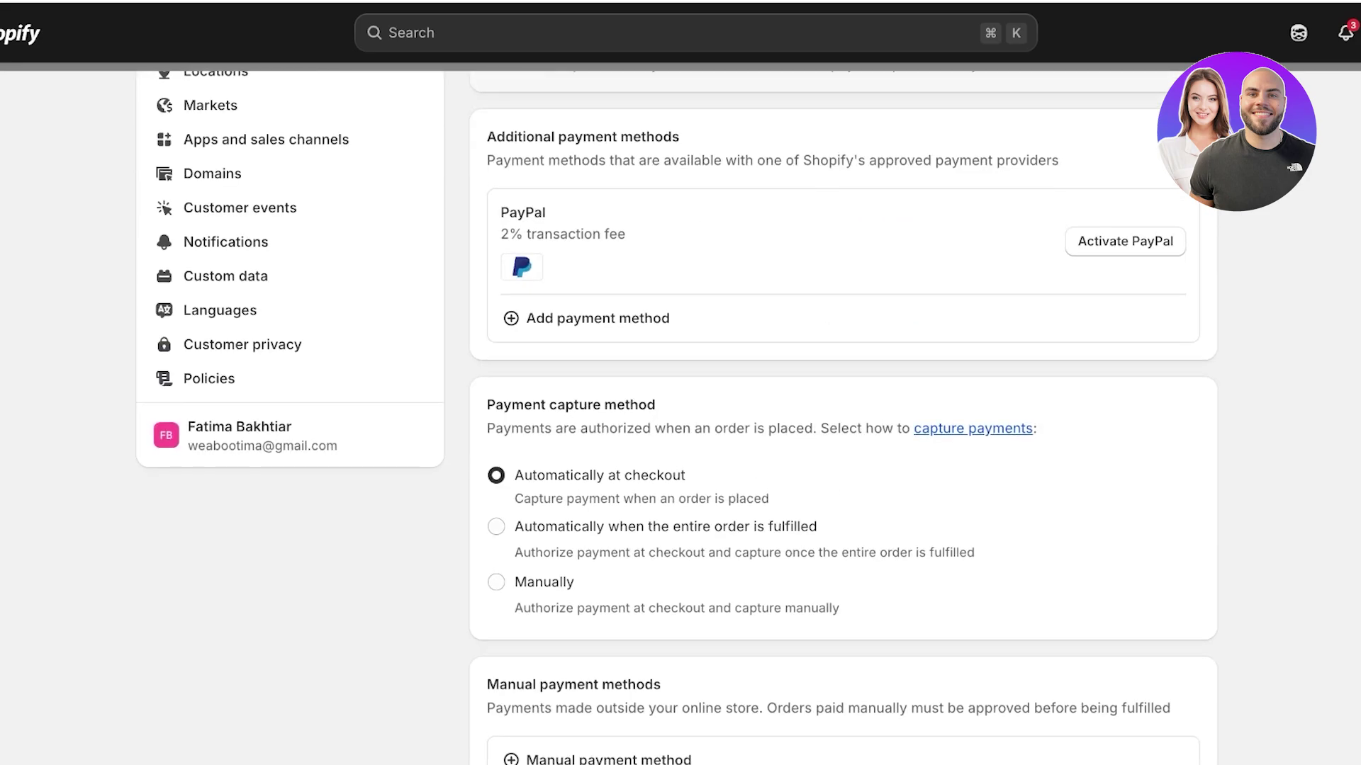
left_click(598, 318)
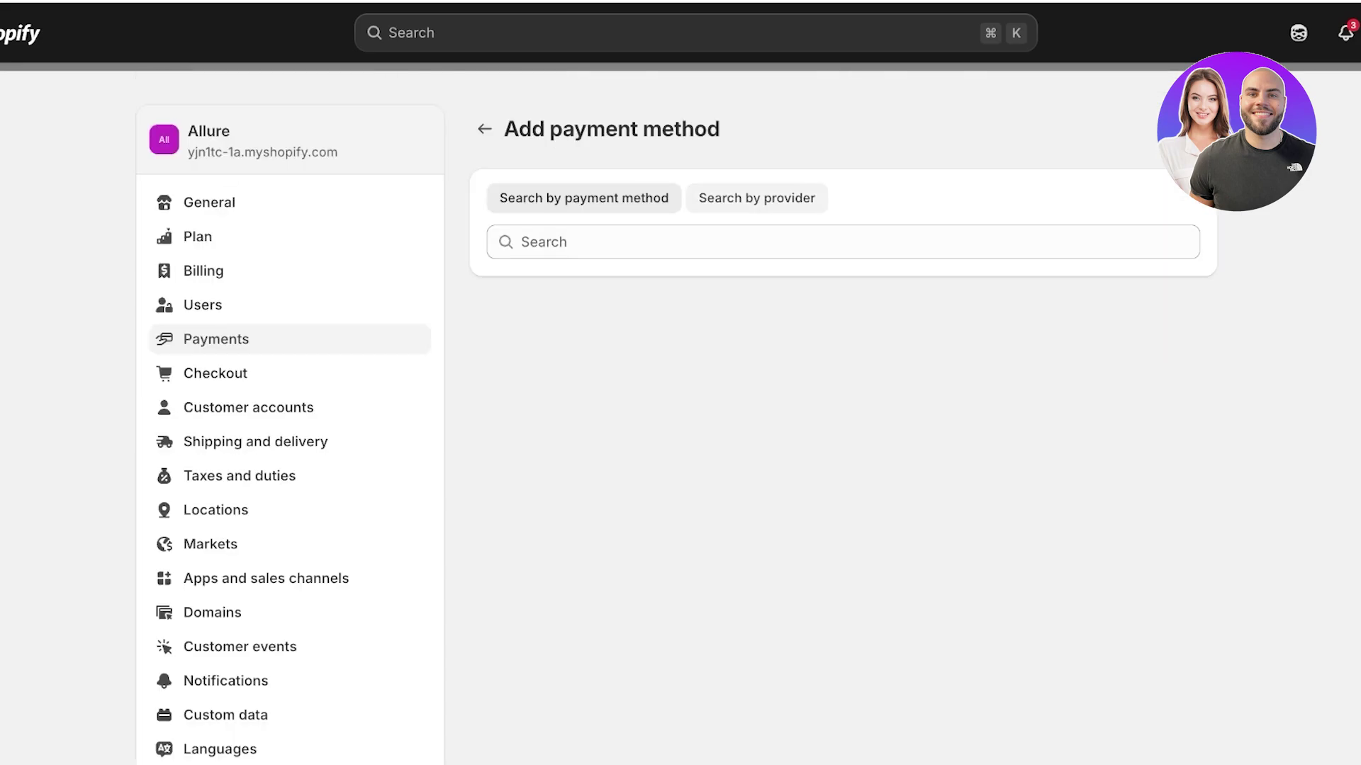
left_click(756, 198)
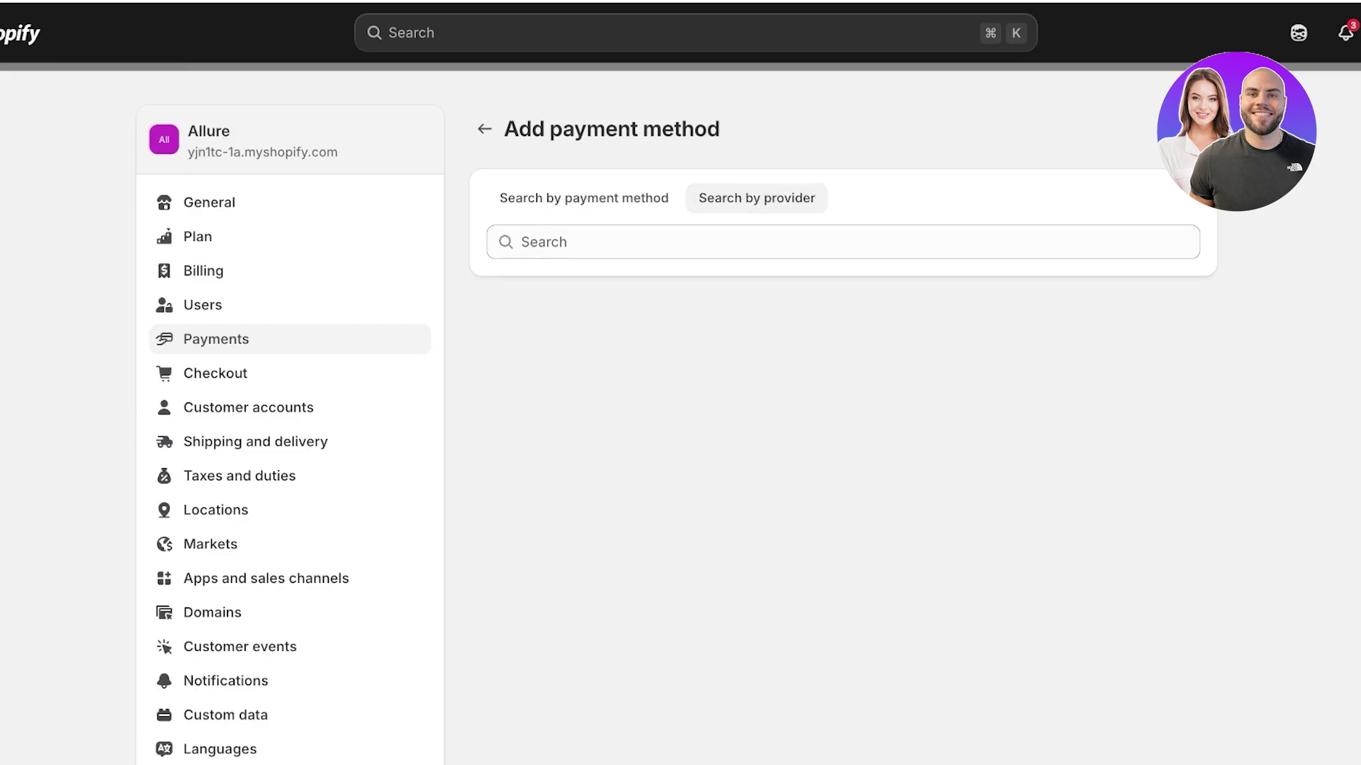
left_click(539, 242)
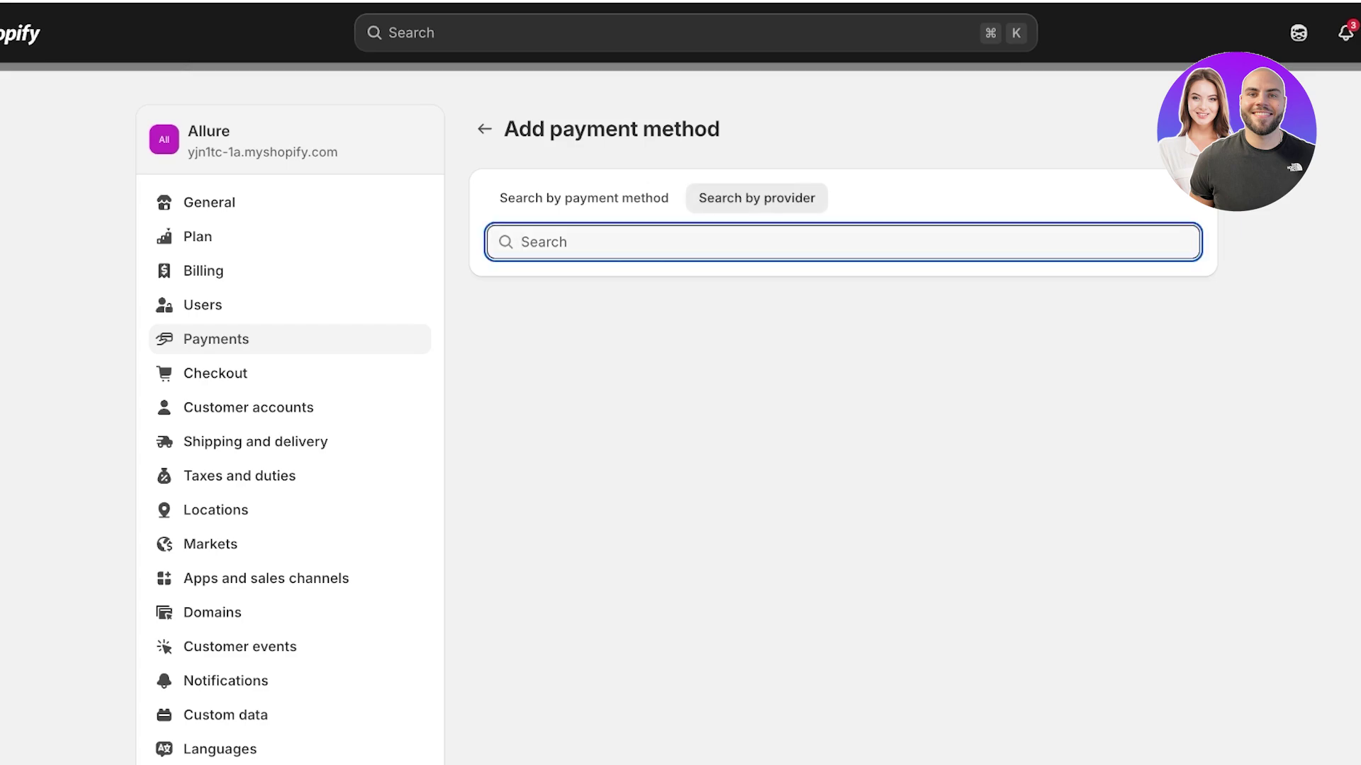
left_click(584, 198)
left_click(539, 241)
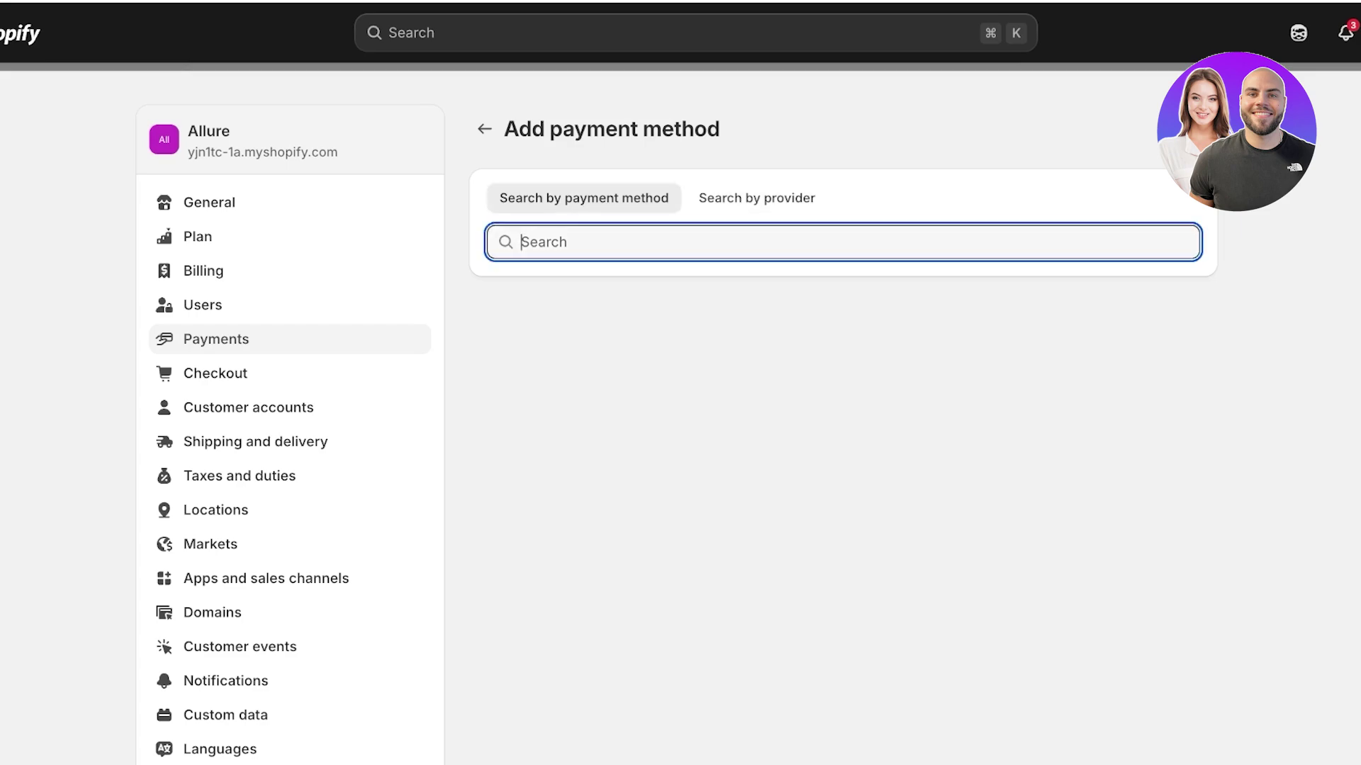
type("klarna")
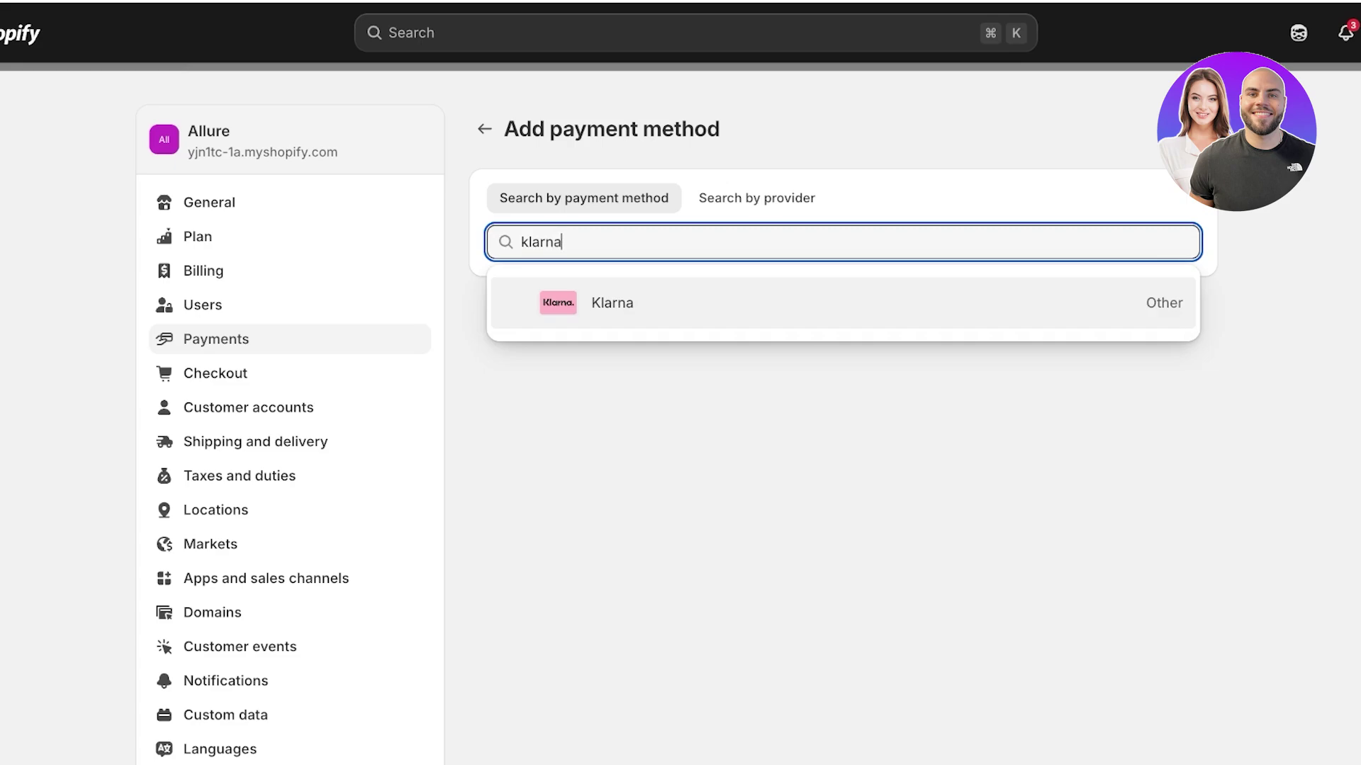
key("Return")
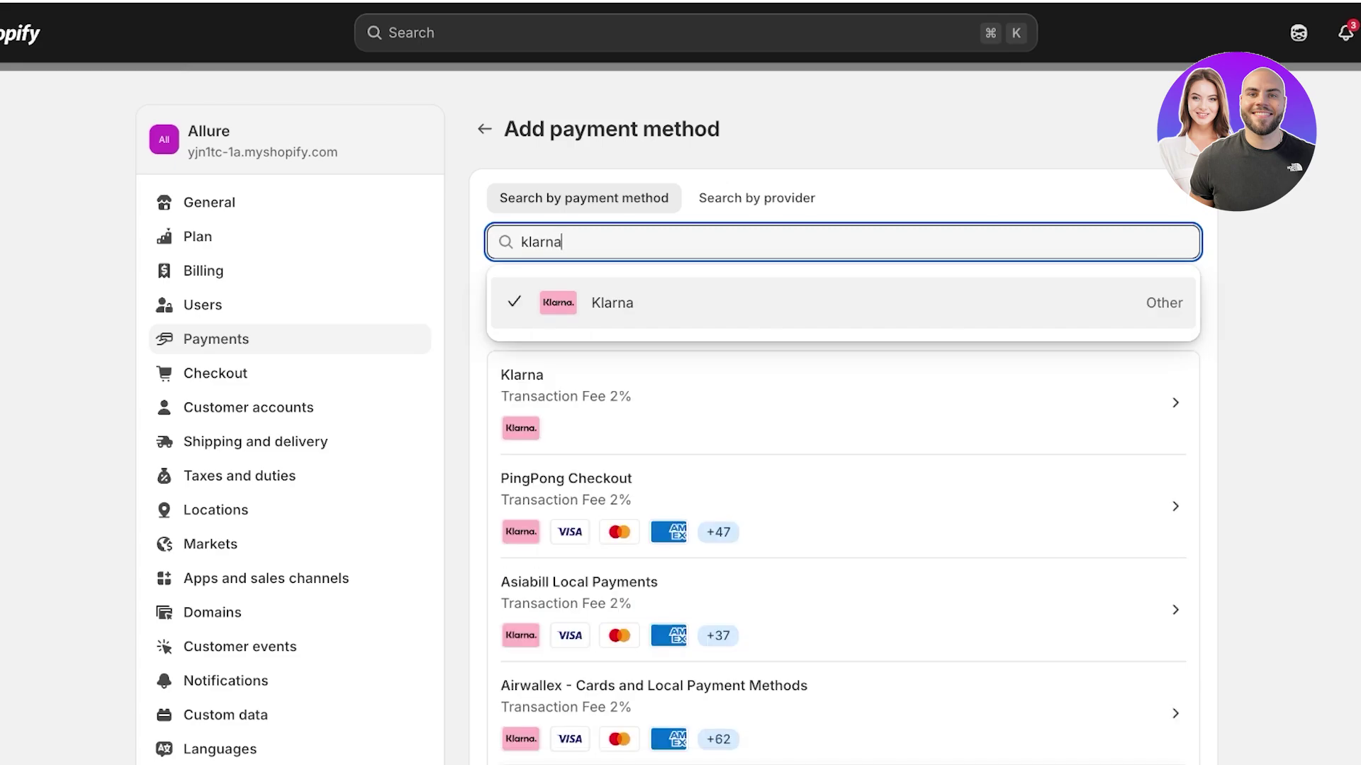
key("Escape")
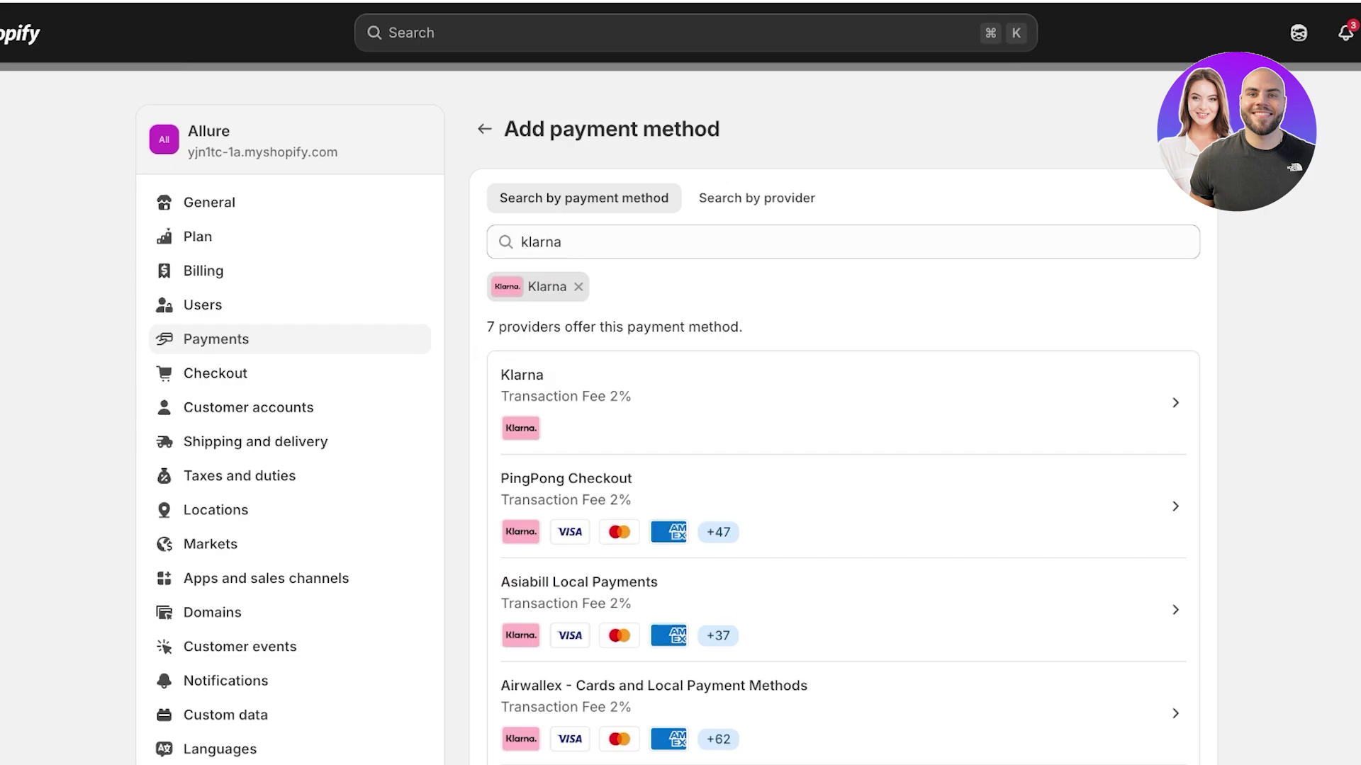
Step: Examine the list of providers offering Klarna, including their transaction fees and accepted cards
scroll(837, 425, "down", 5)
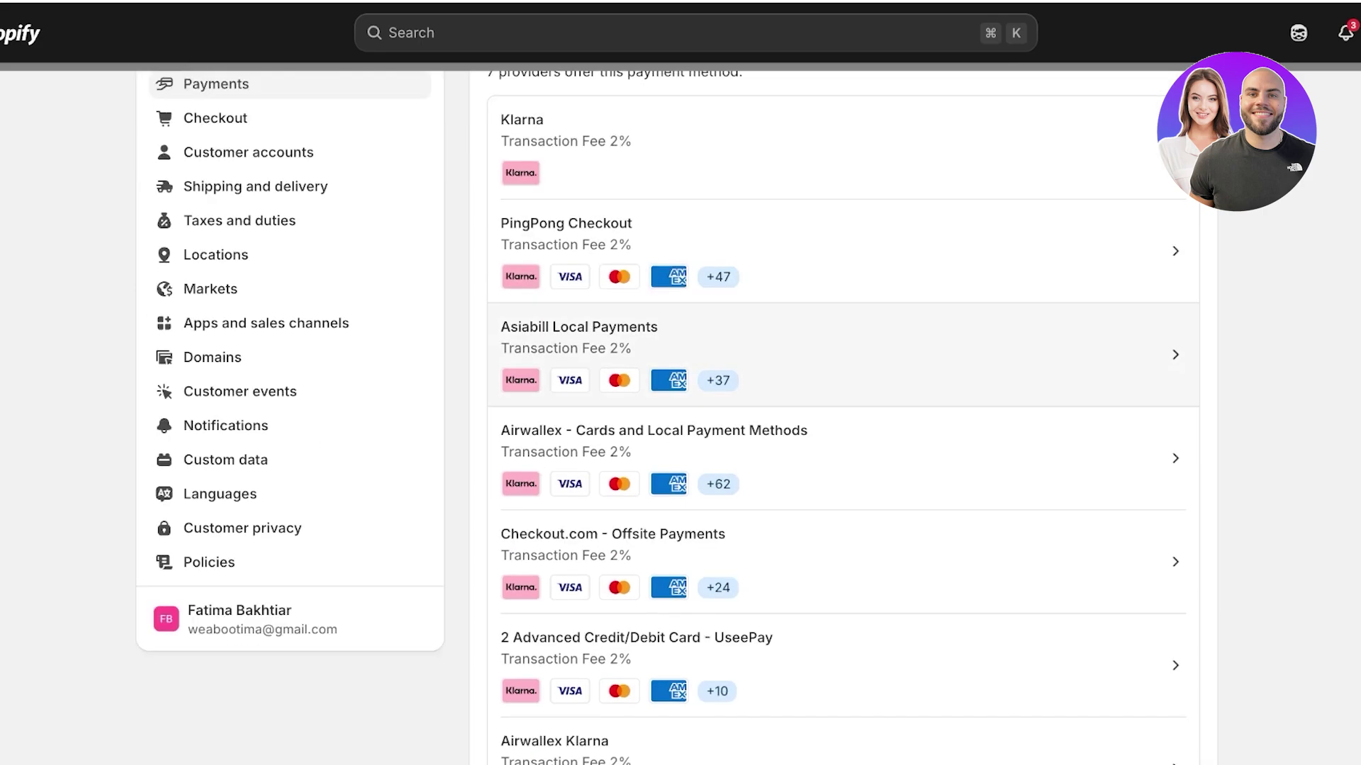
scroll(836, 425, "up", 2)
left_click_drag(487, 123, 742, 123)
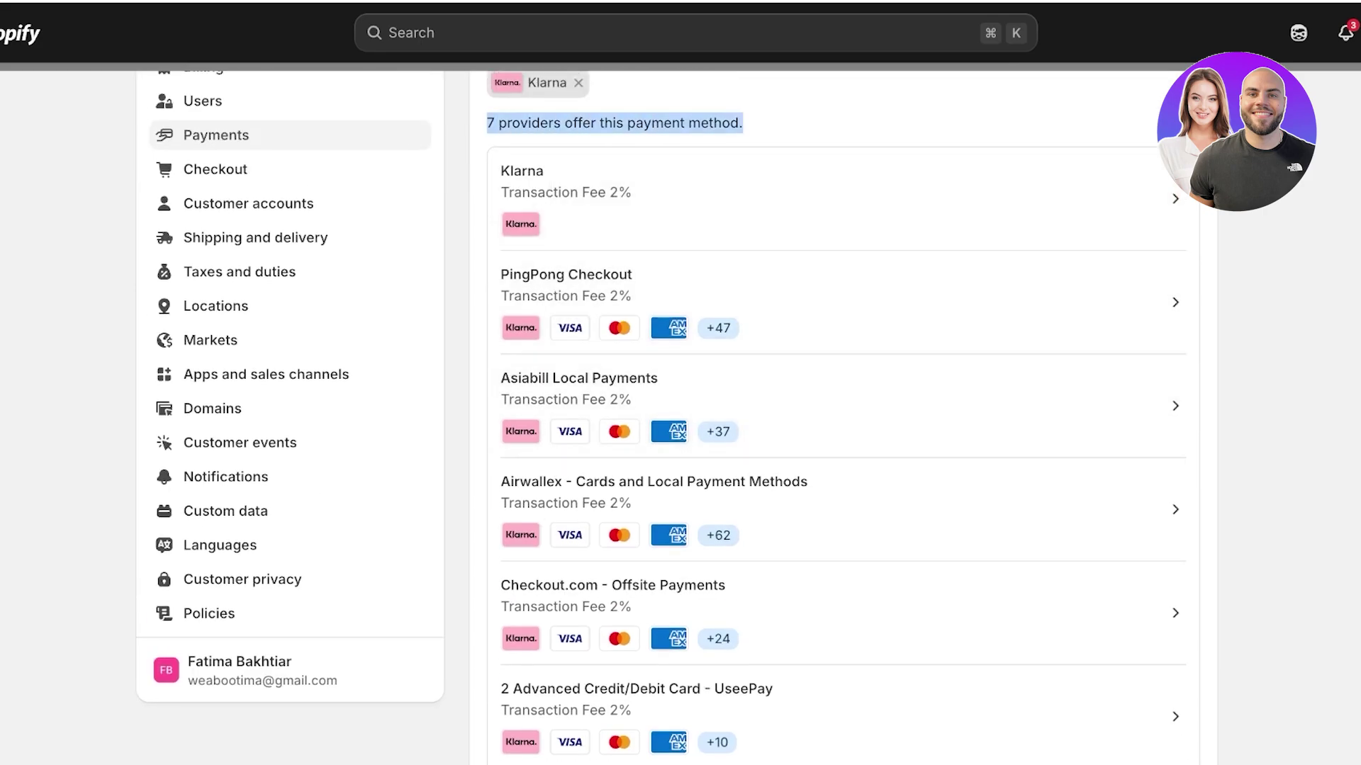
scroll(757, 145, "up", 2)
left_click(836, 273)
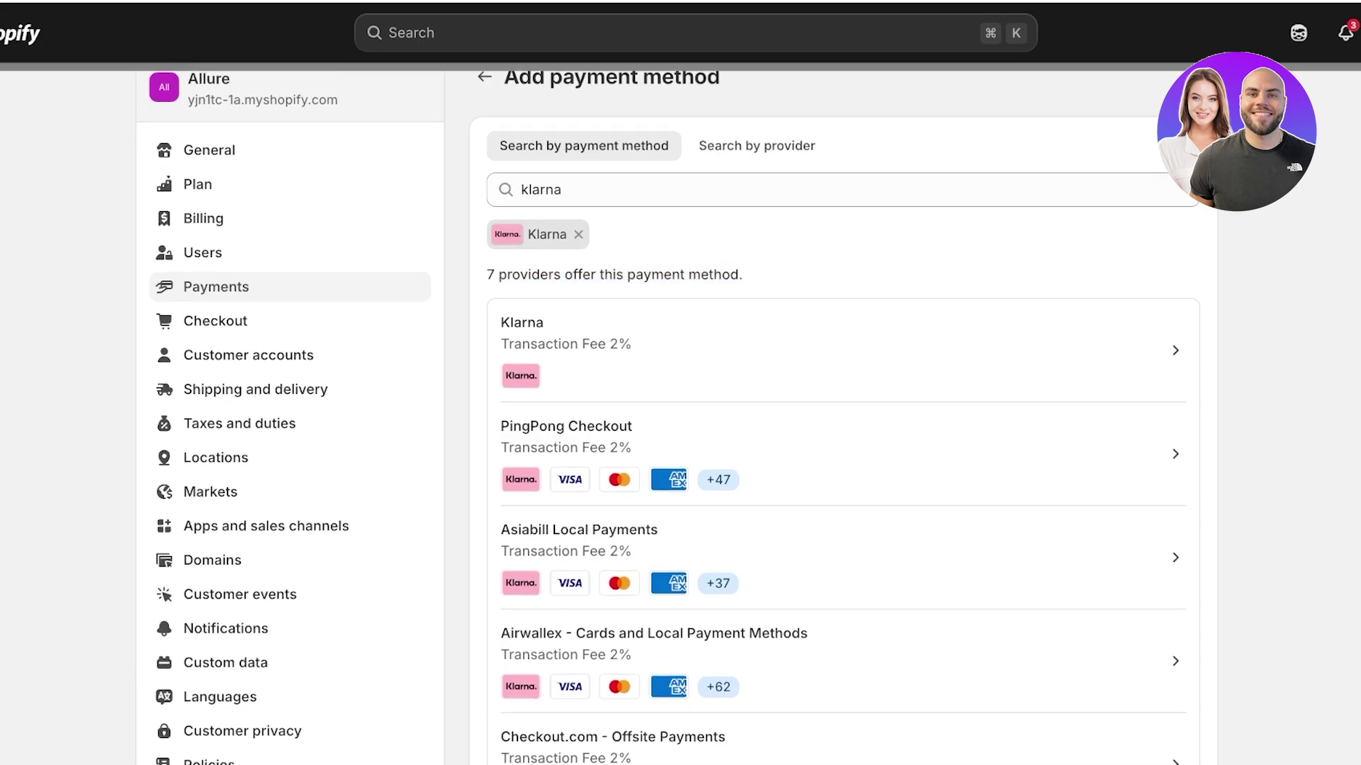
scroll(837, 273, "down", 1)
scroll(836, 273, "down", 1)
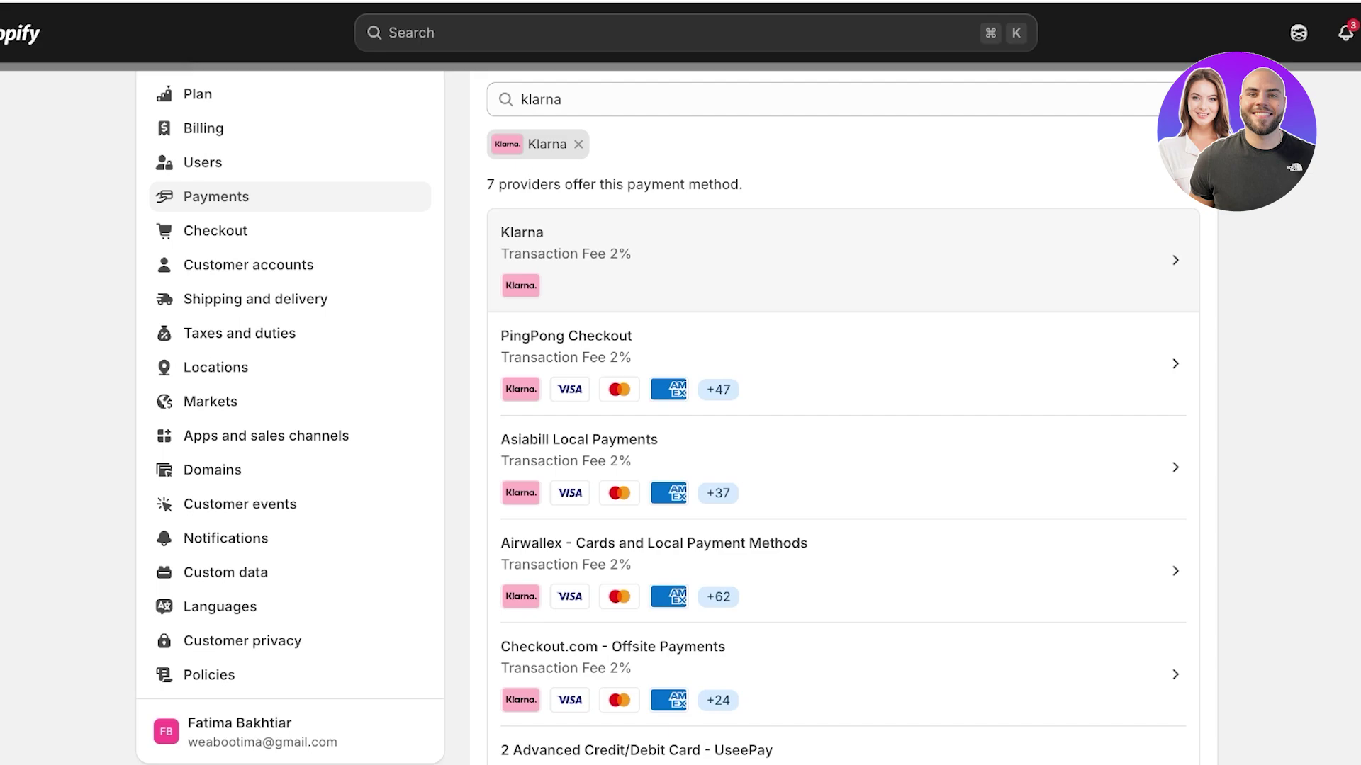
scroll(836, 255, "down", 3)
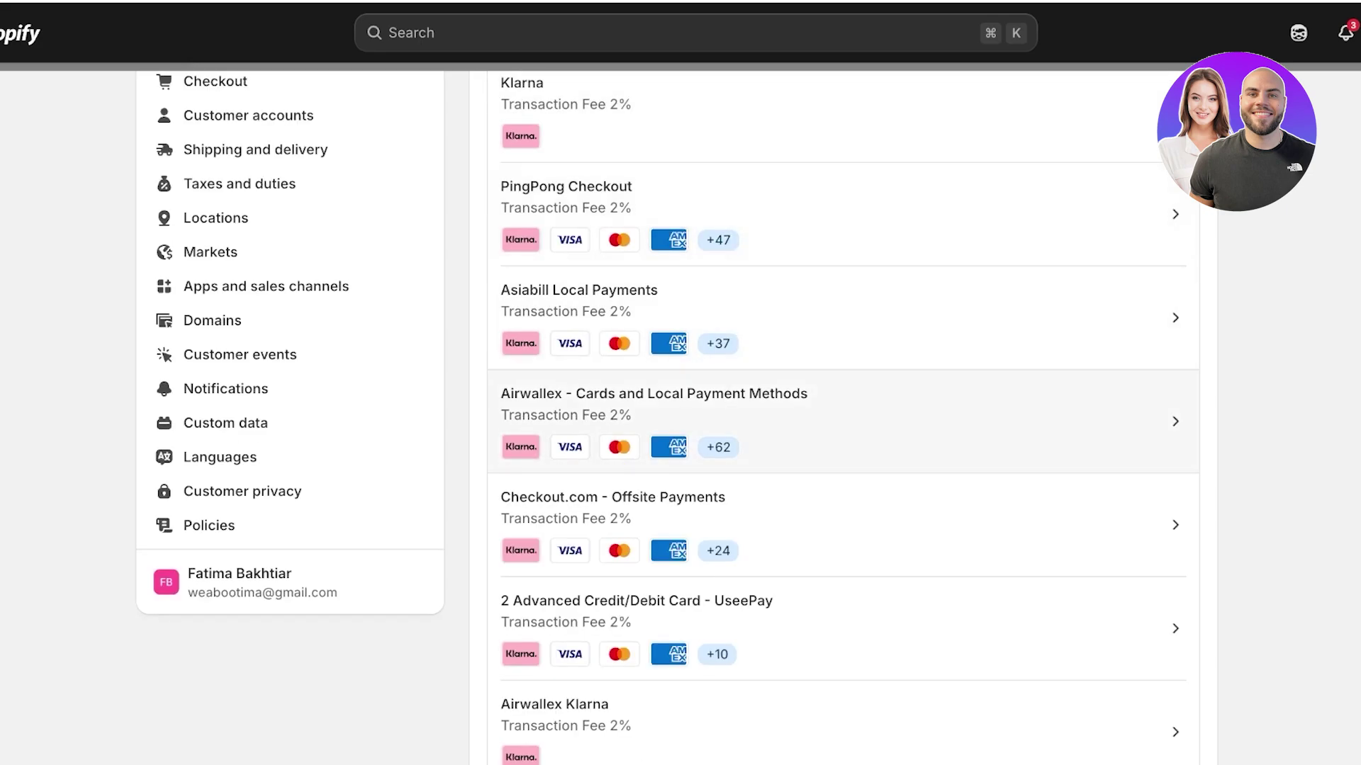
scroll(836, 496, "down", 2)
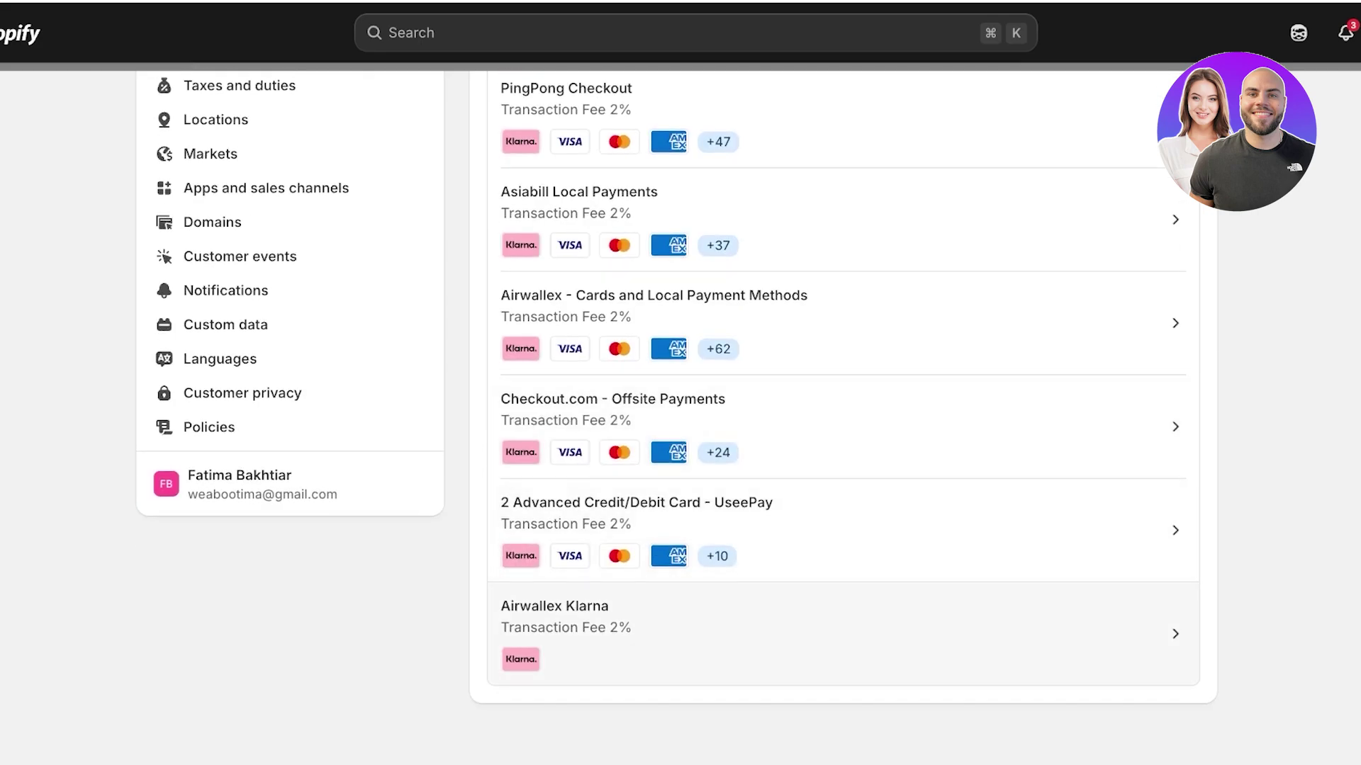
scroll(836, 567, "up", 4)
scroll(836, 567, "down", 1)
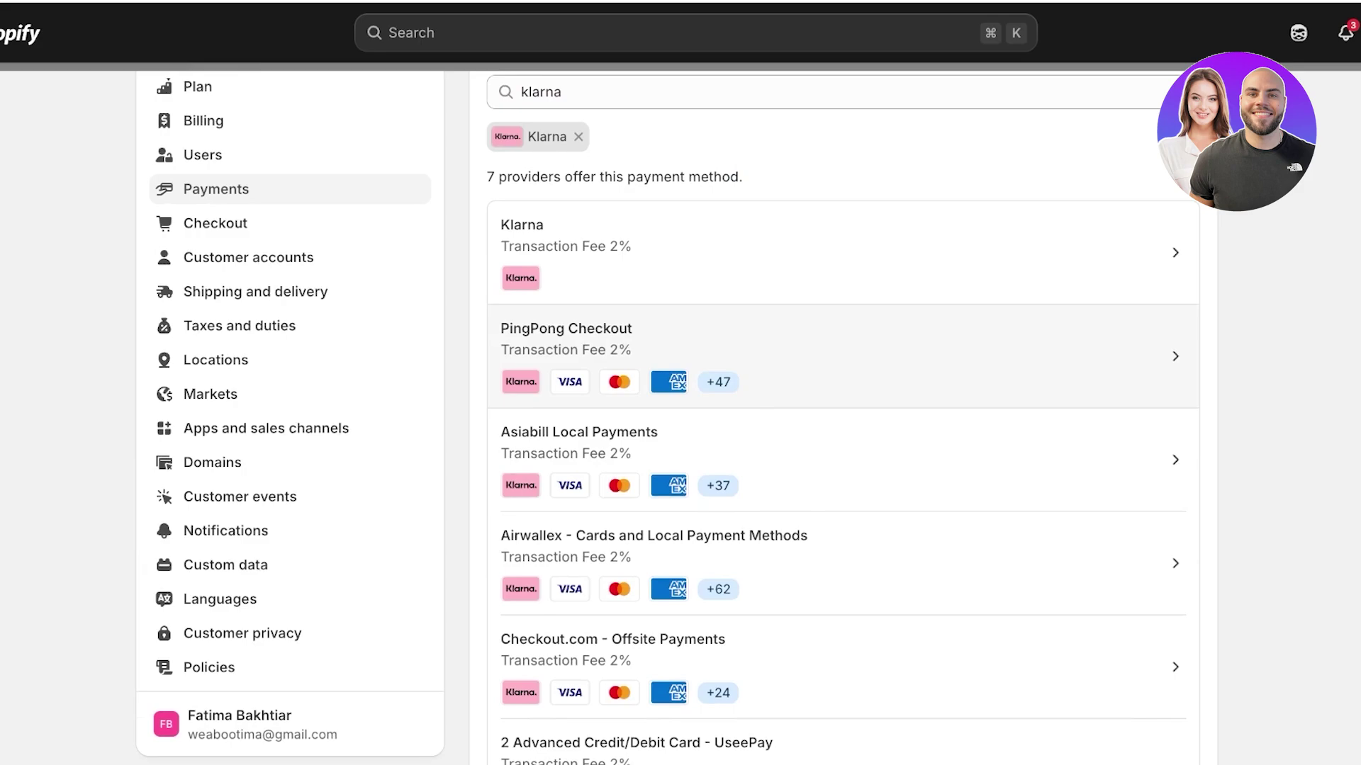
scroll(836, 531, "down", 1)
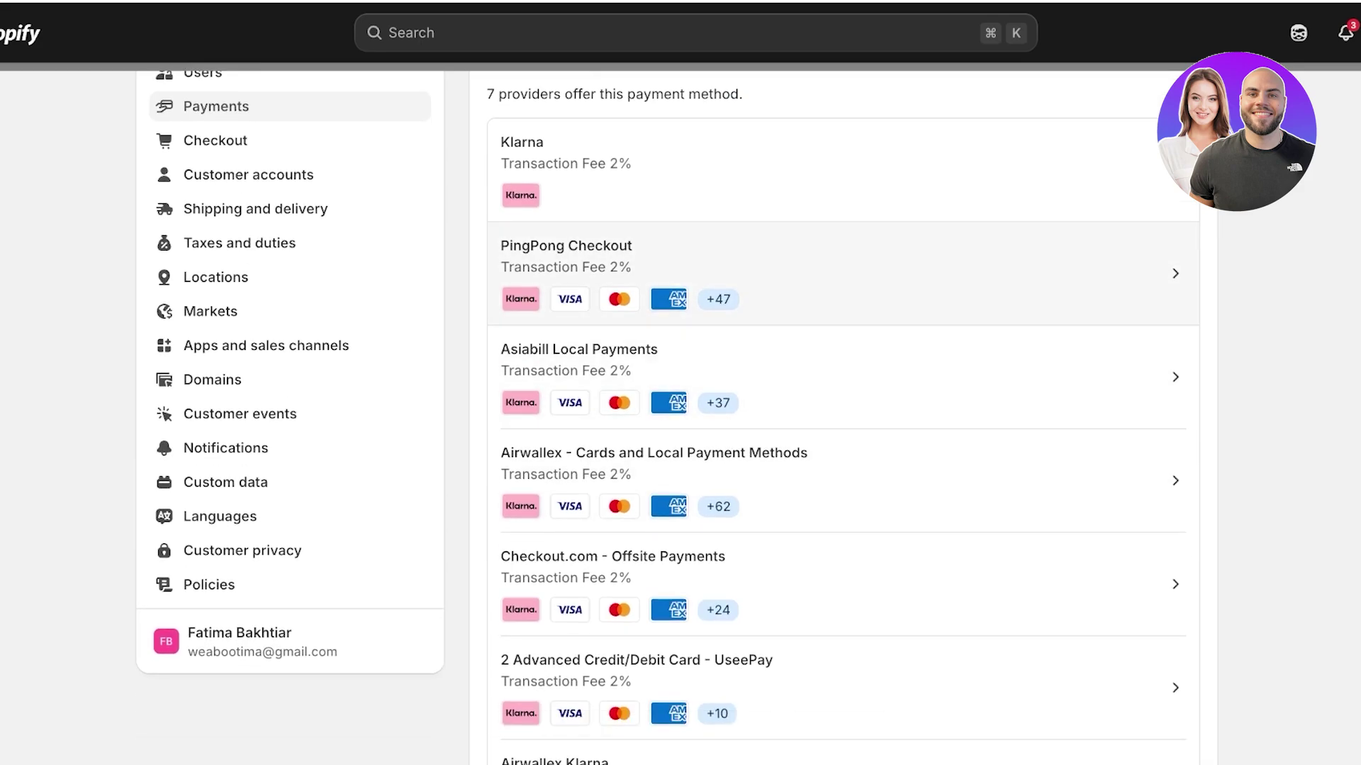
scroll(836, 425, "up", 4)
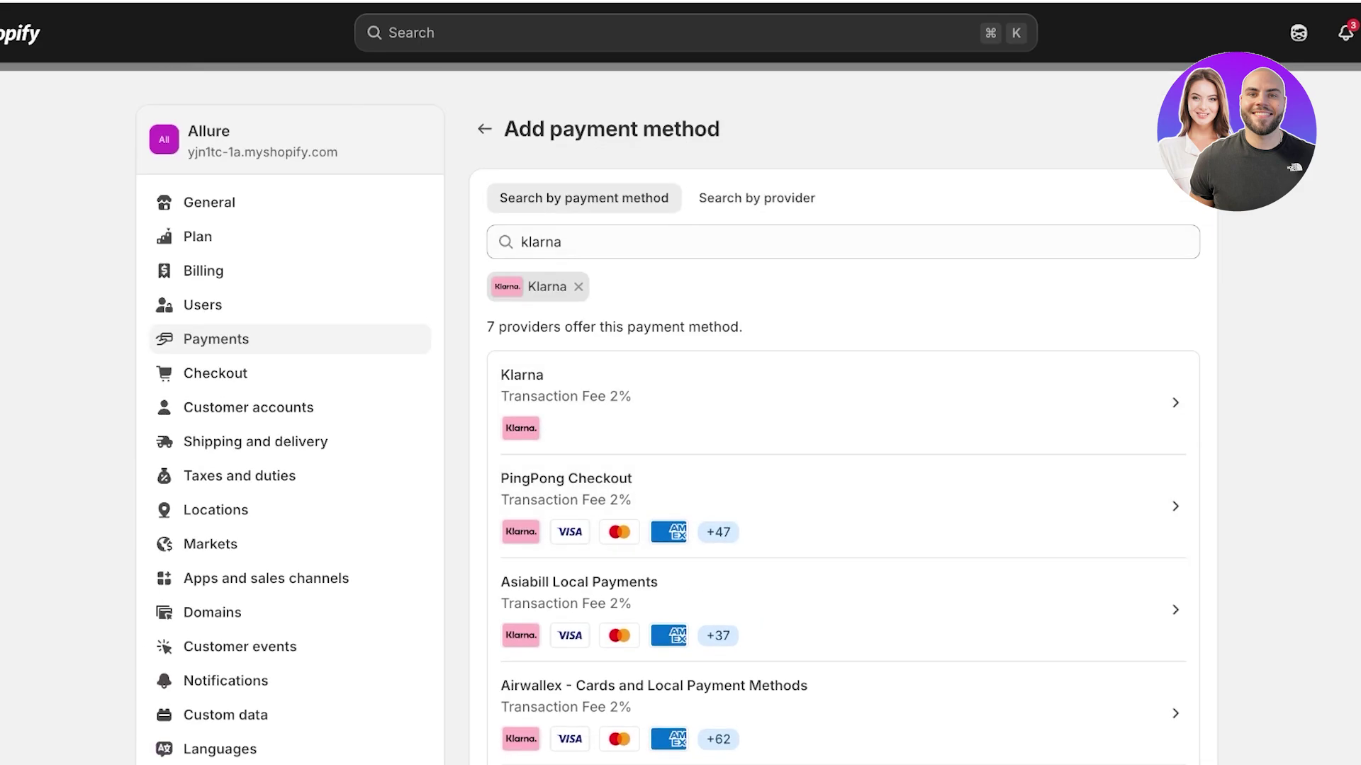
Step: View the PingPong Checkout provider details and return to the payment method search
scroll(717, 325, "down", 4)
left_click(718, 325)
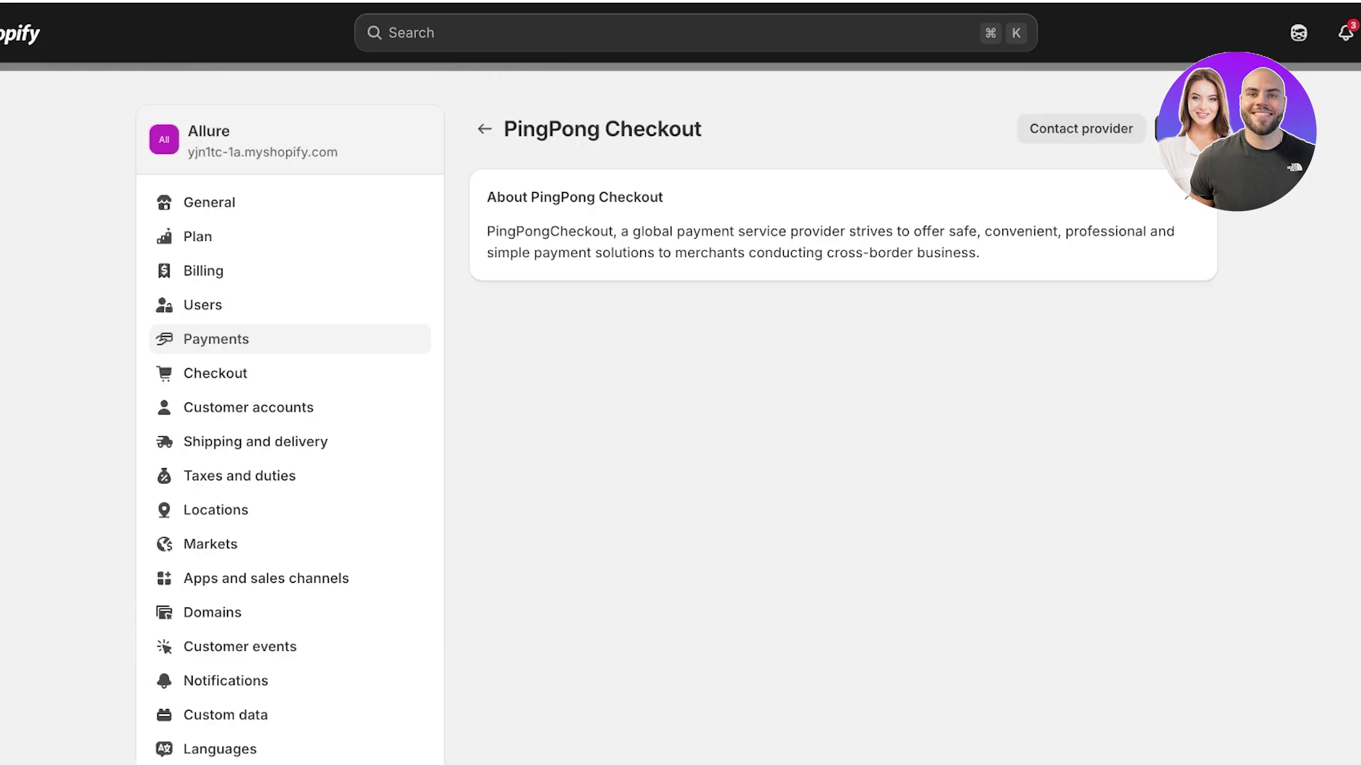
left_click(484, 129)
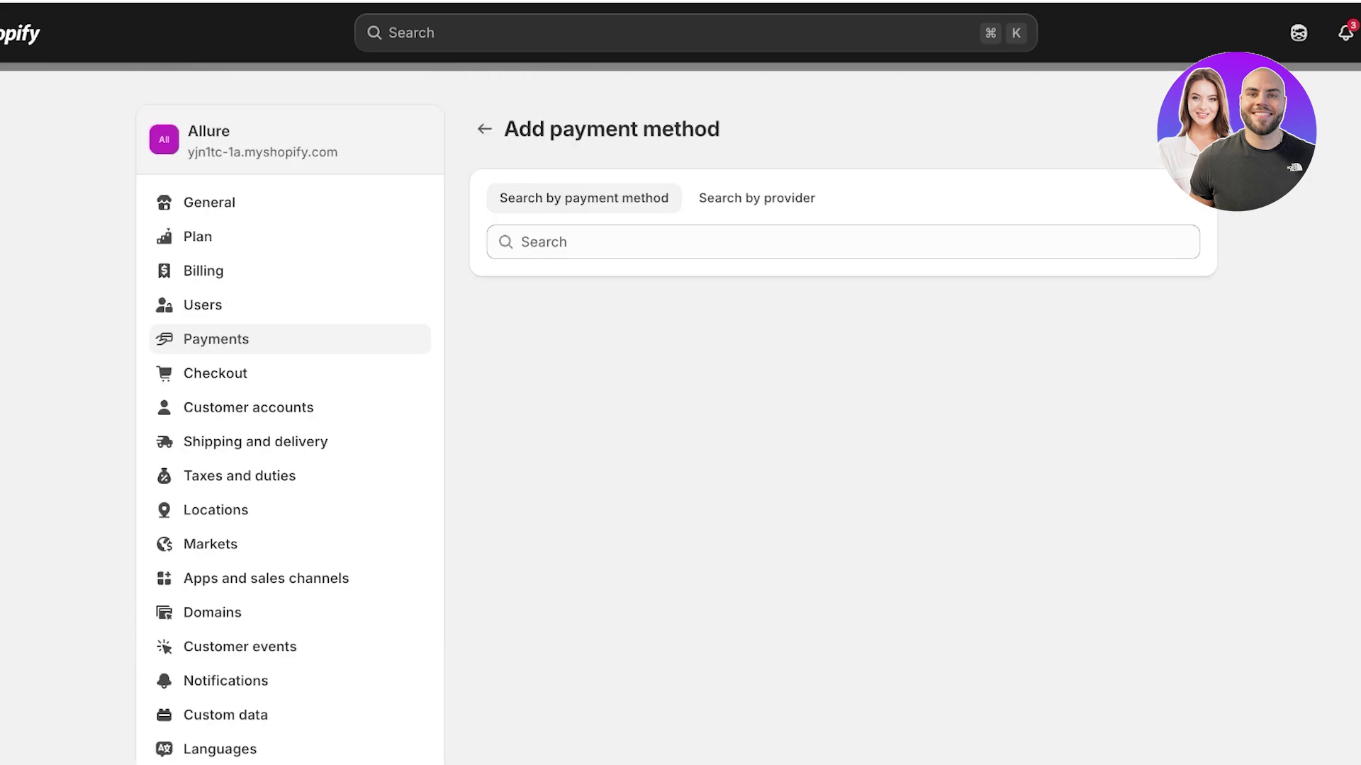
Step: Search the payment methods for "vi" and select Visa to list its providers
left_click(544, 242)
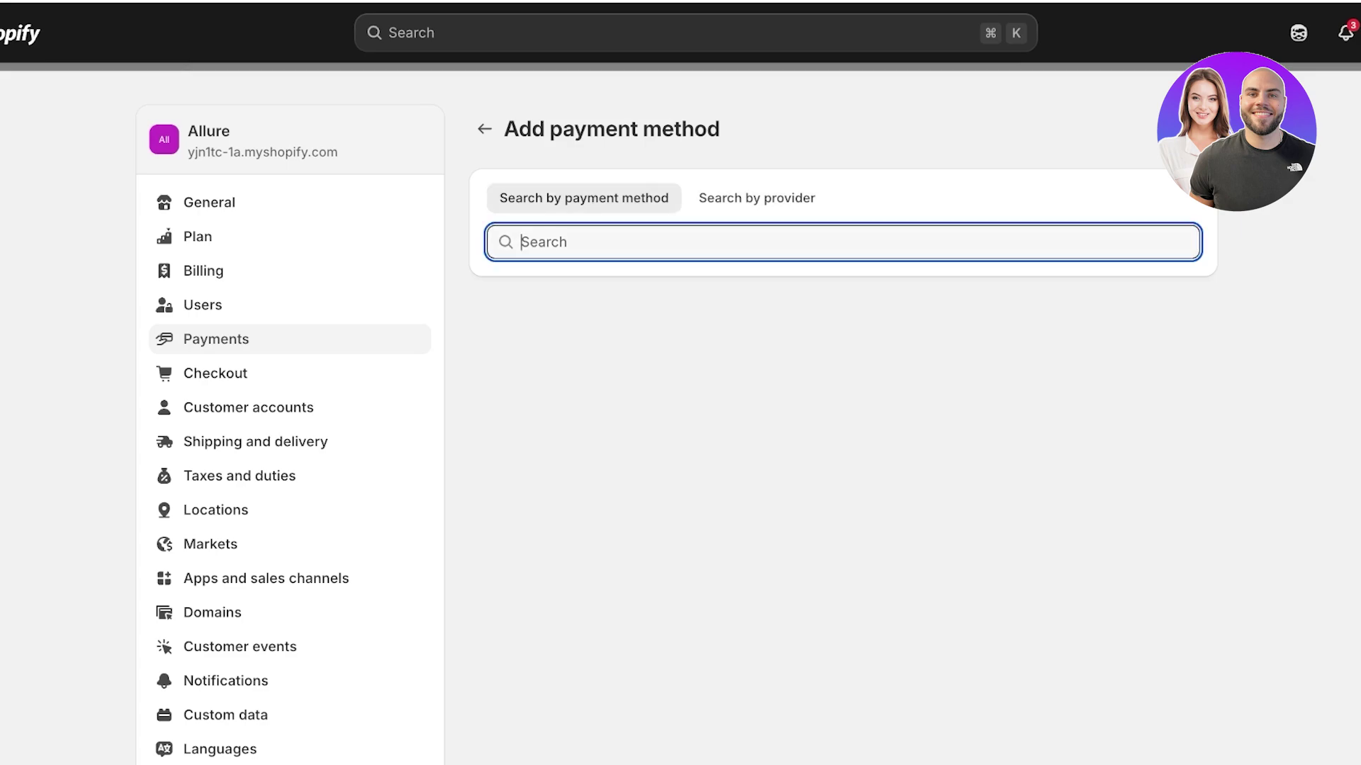
type("vi")
key("Return")
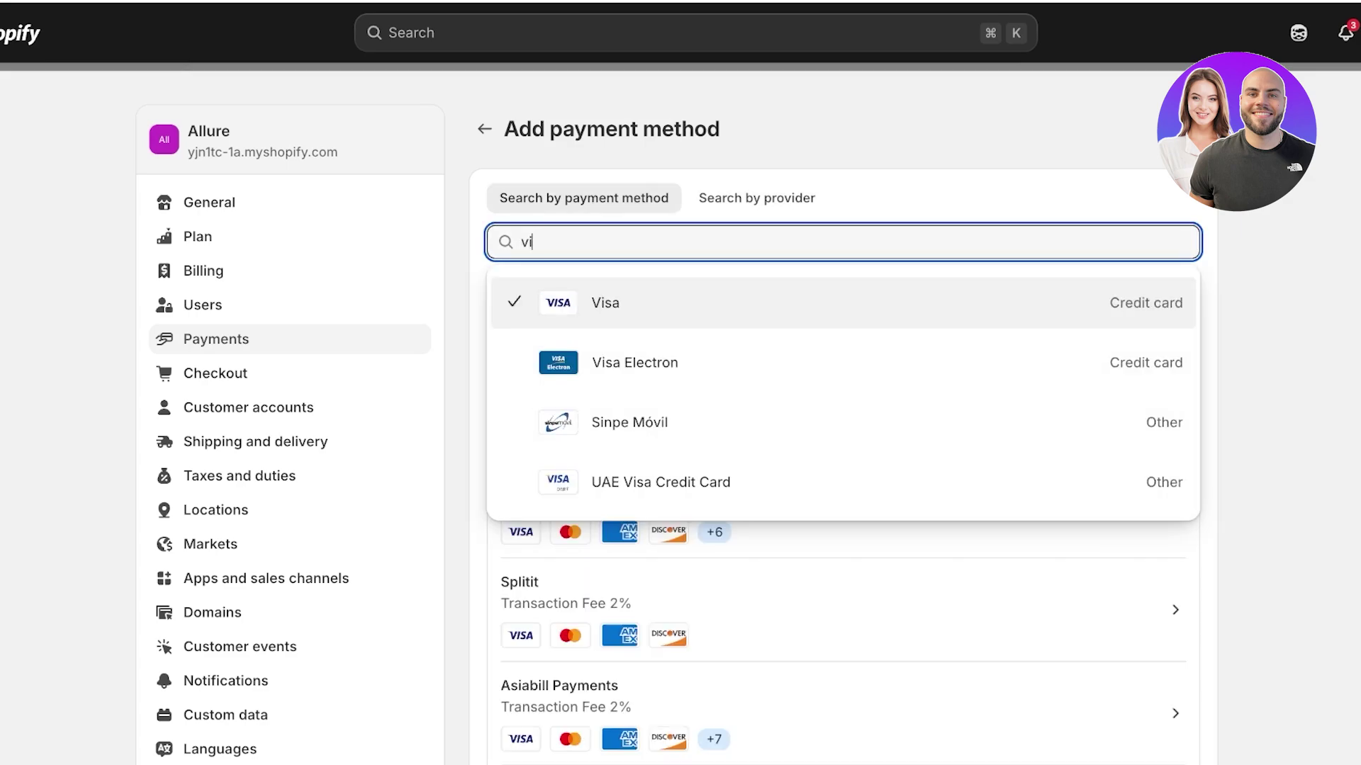
Step: View the Windcave Payments app installation request, cancel the installation and return to the payment settings
scroll(836, 426, "down", 1)
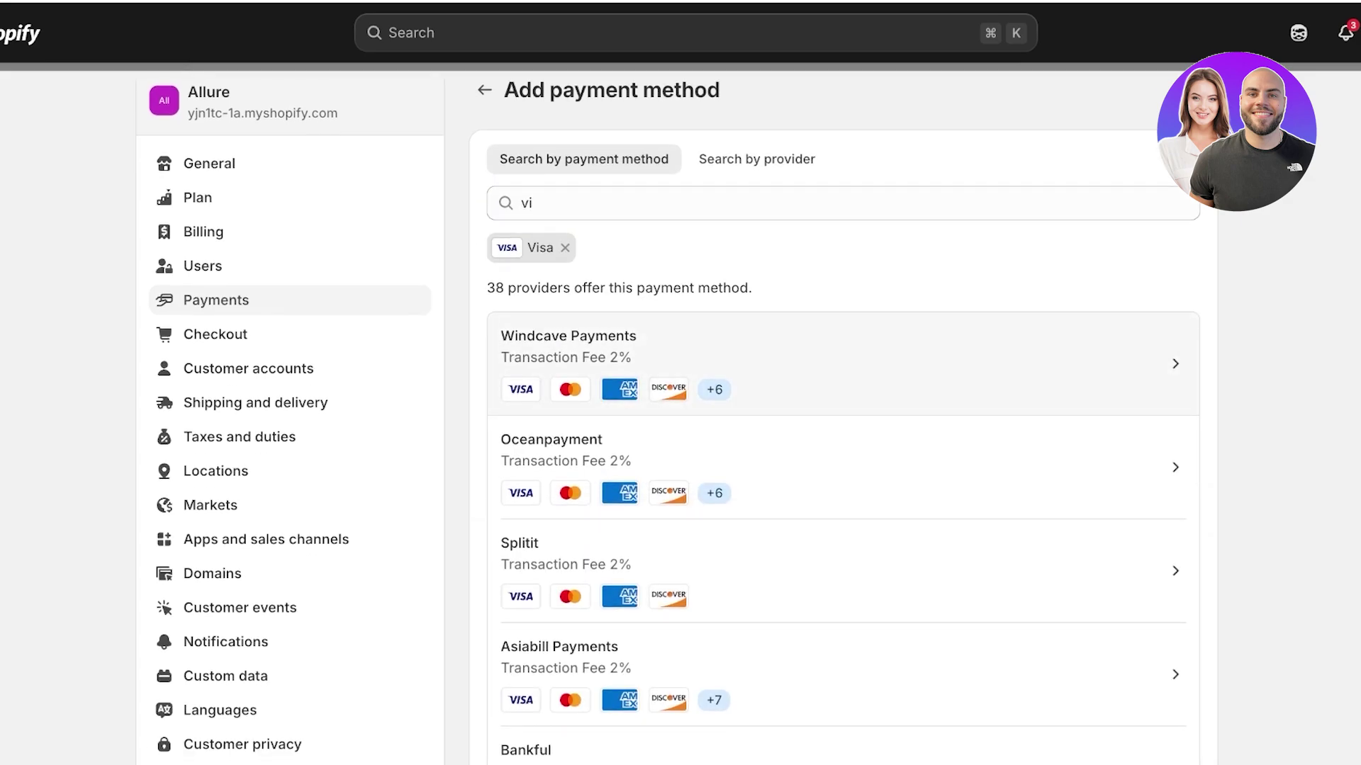
left_click(836, 383)
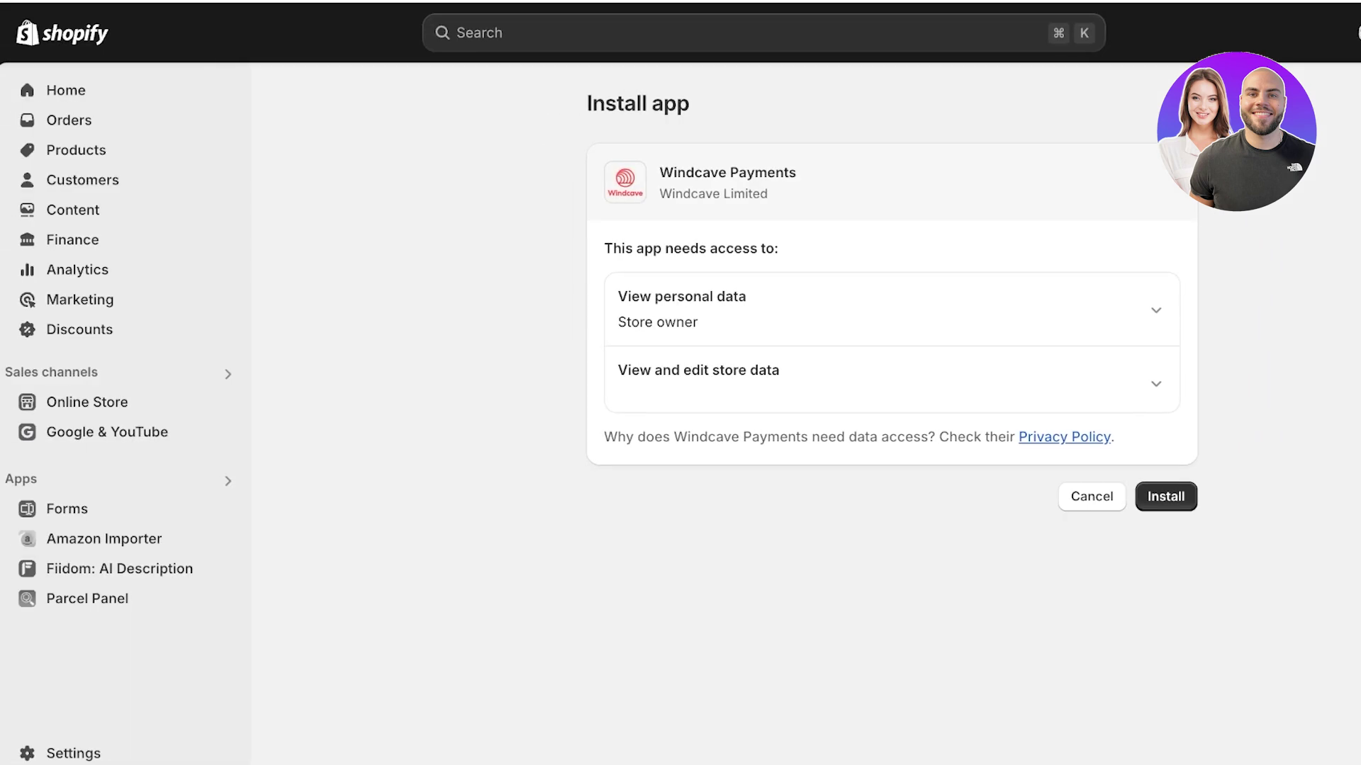
left_click(1091, 497)
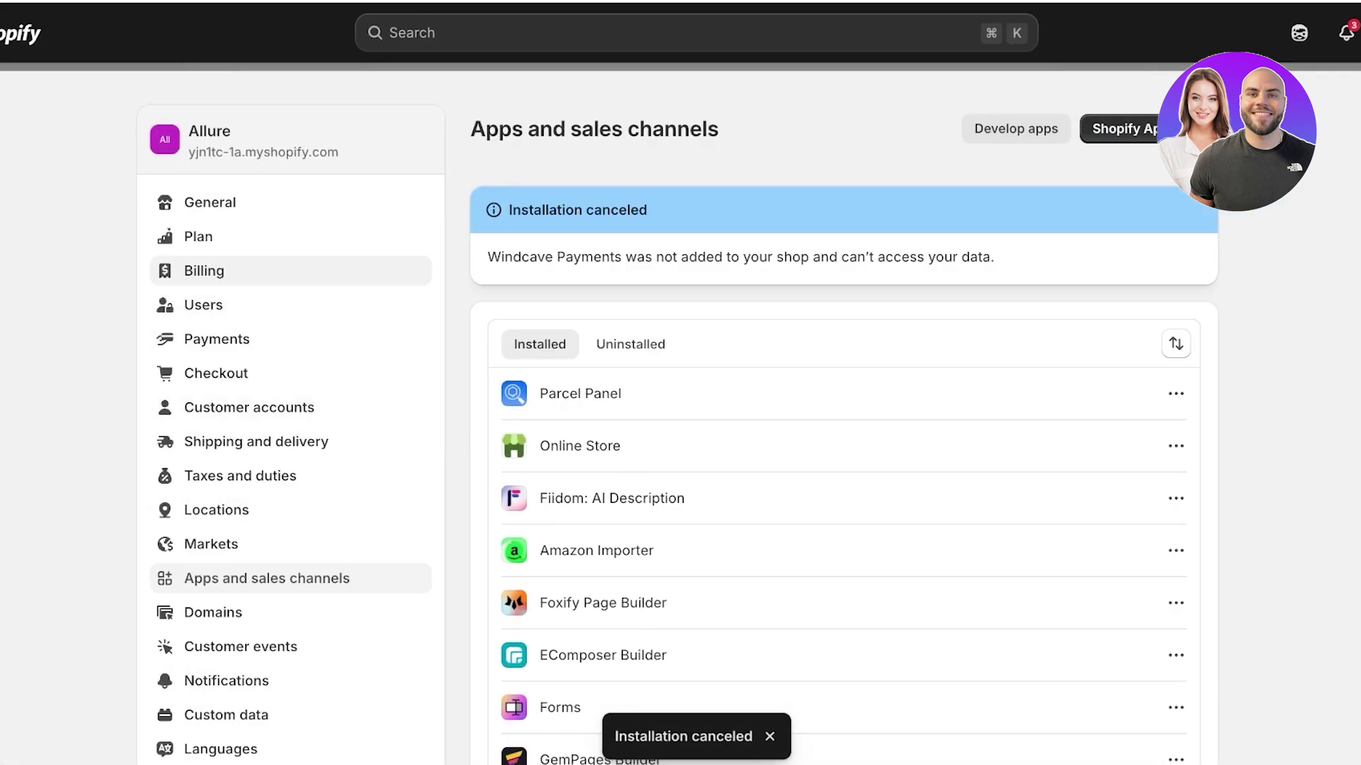
left_click(216, 338)
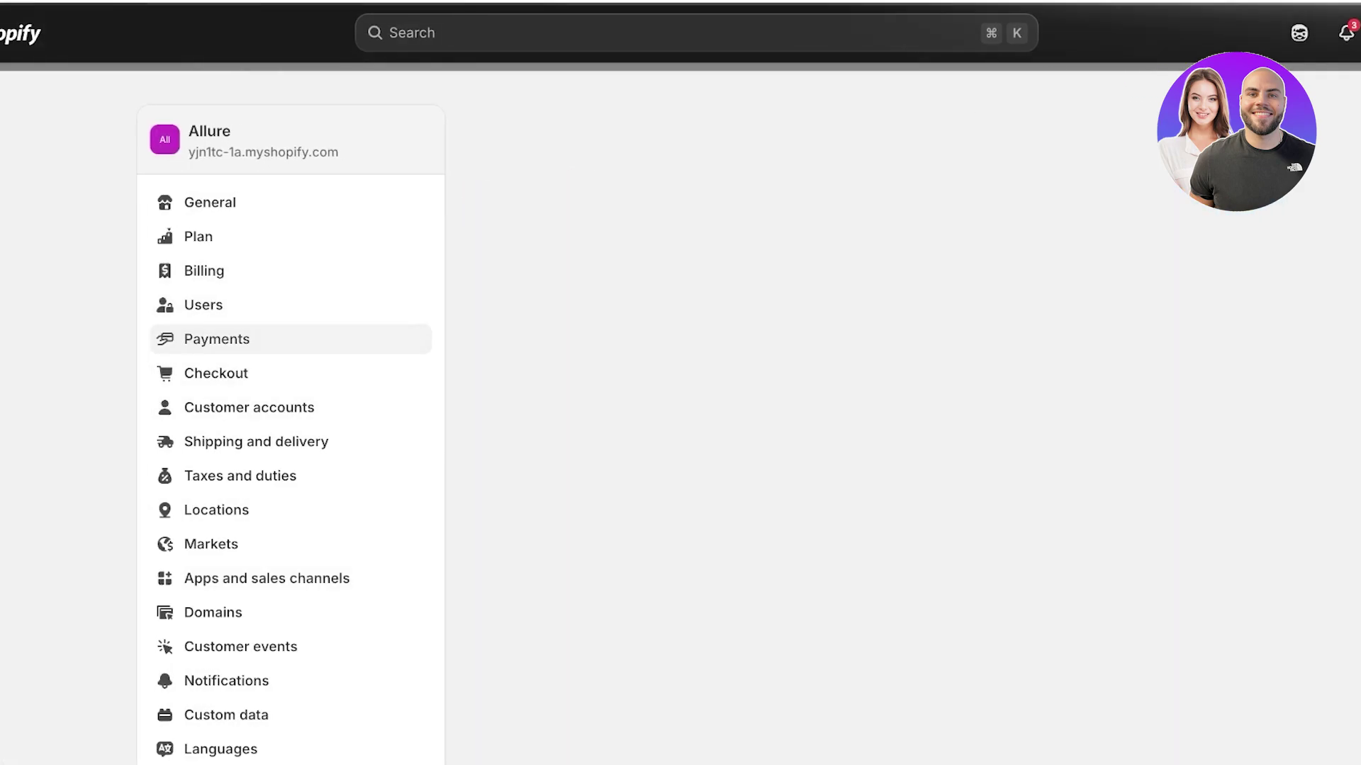
Step: Add Cash on Delivery (COD) as a manual payment method and reactivate it with no additional details or payment instructions
scroll(677, 418, "down", 1)
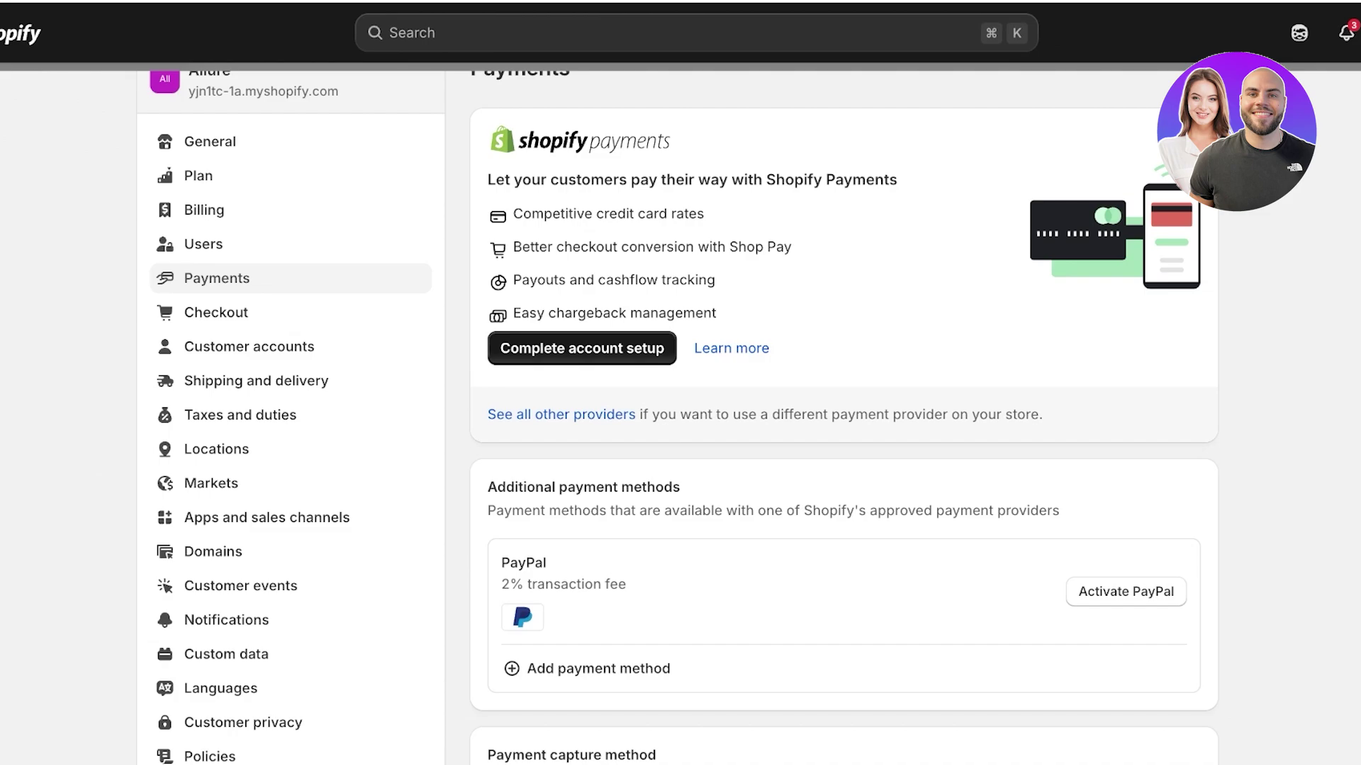
scroll(678, 418, "down", 8)
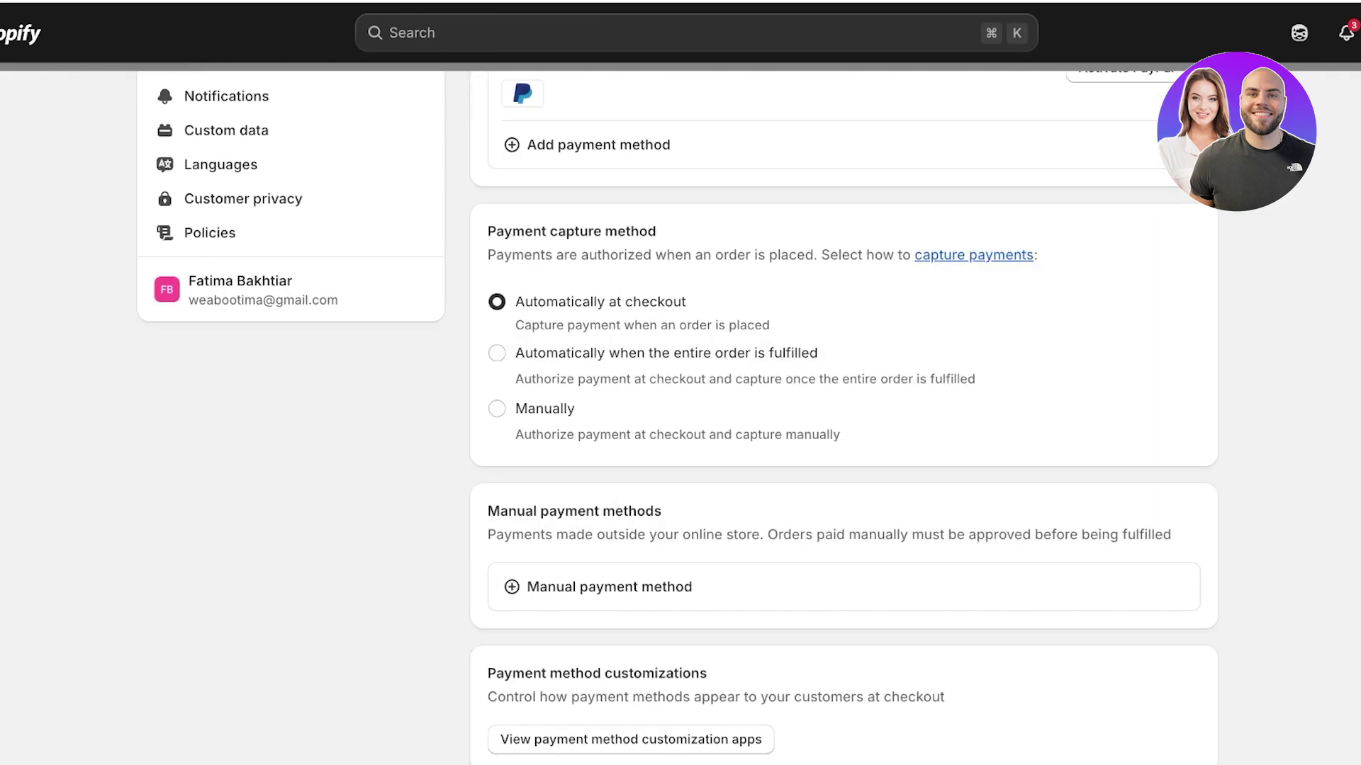
scroll(678, 418, "up", 3)
scroll(678, 418, "down", 1)
scroll(678, 418, "down", 5)
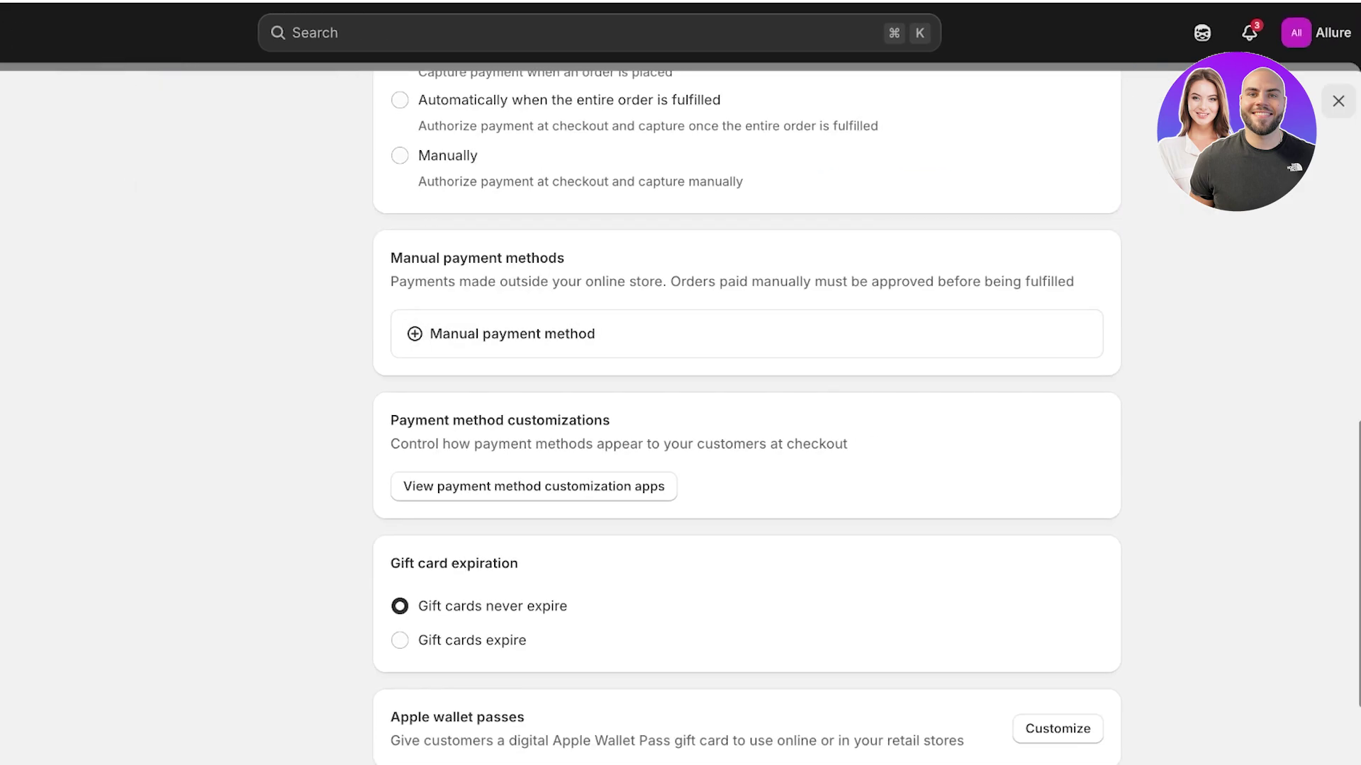
left_click(513, 334)
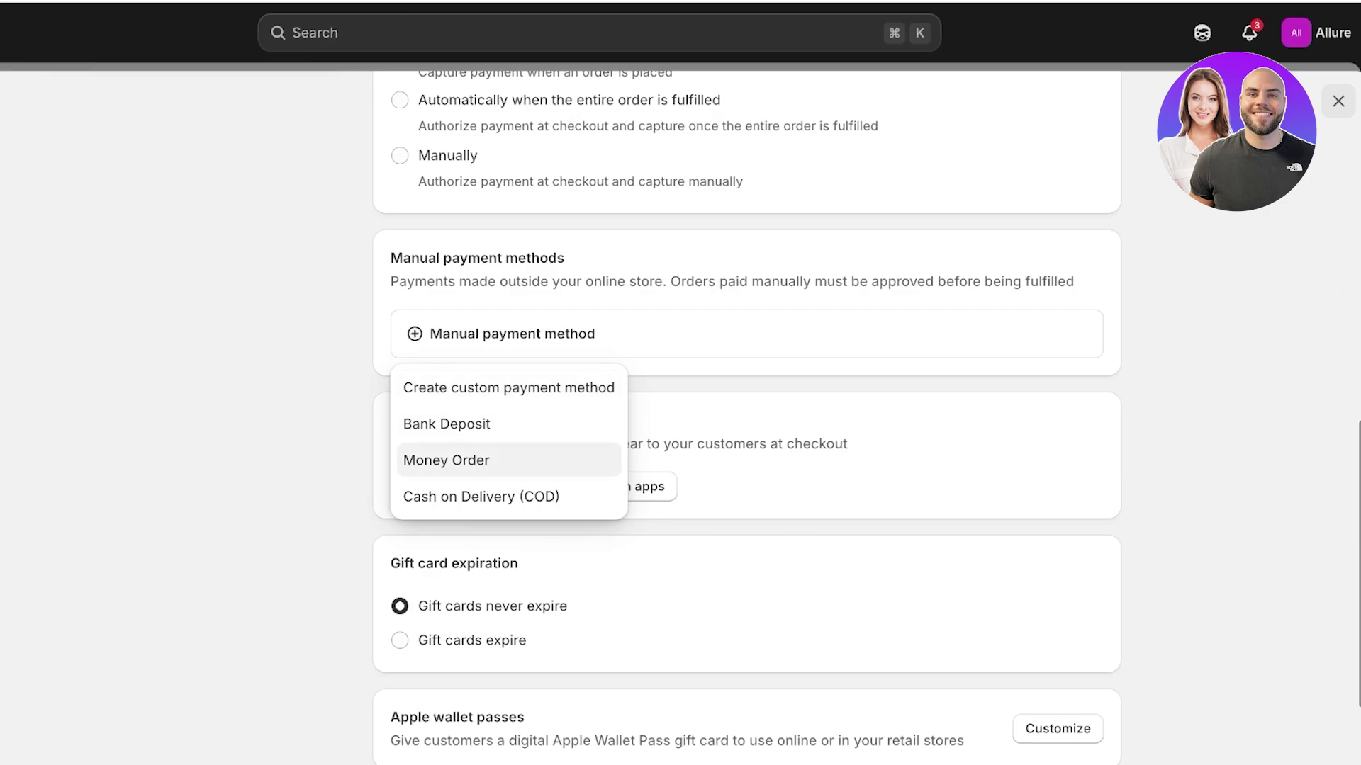
key("Return")
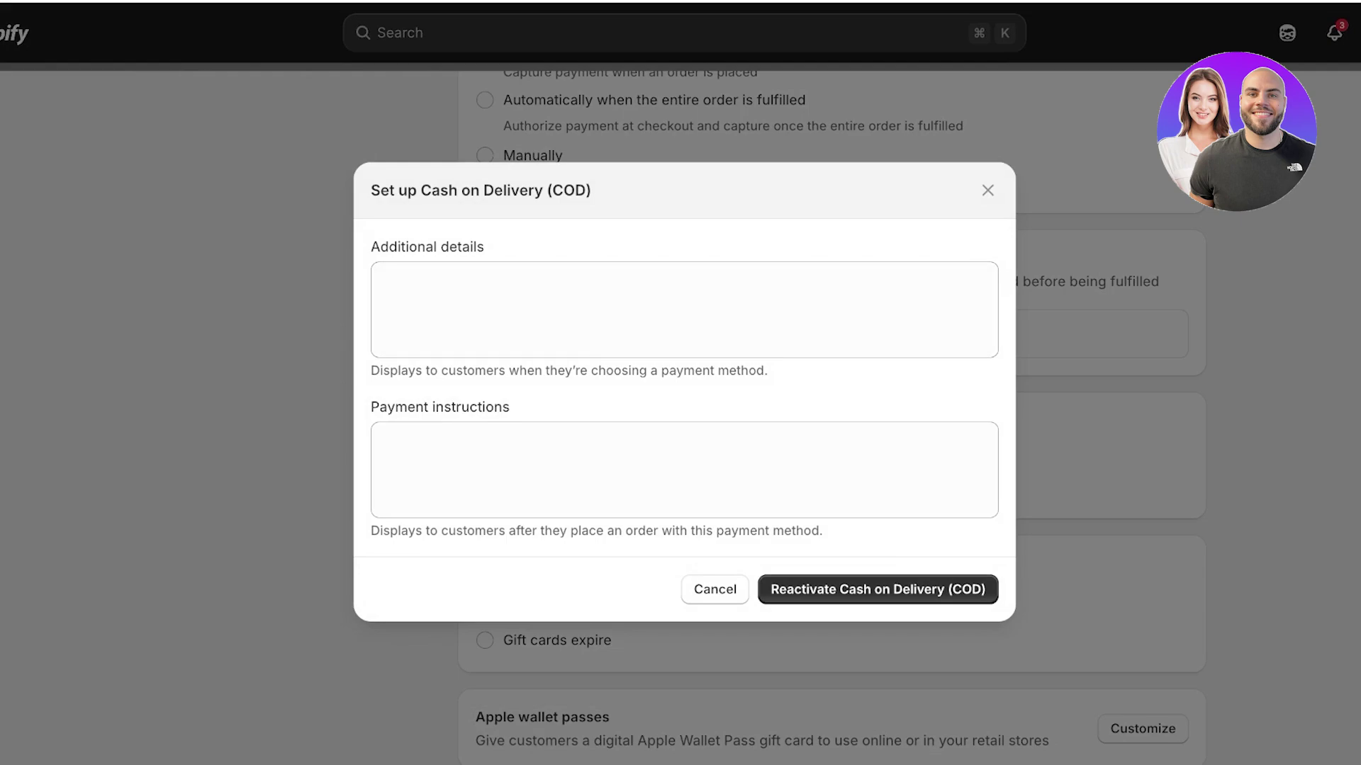
key("Return")
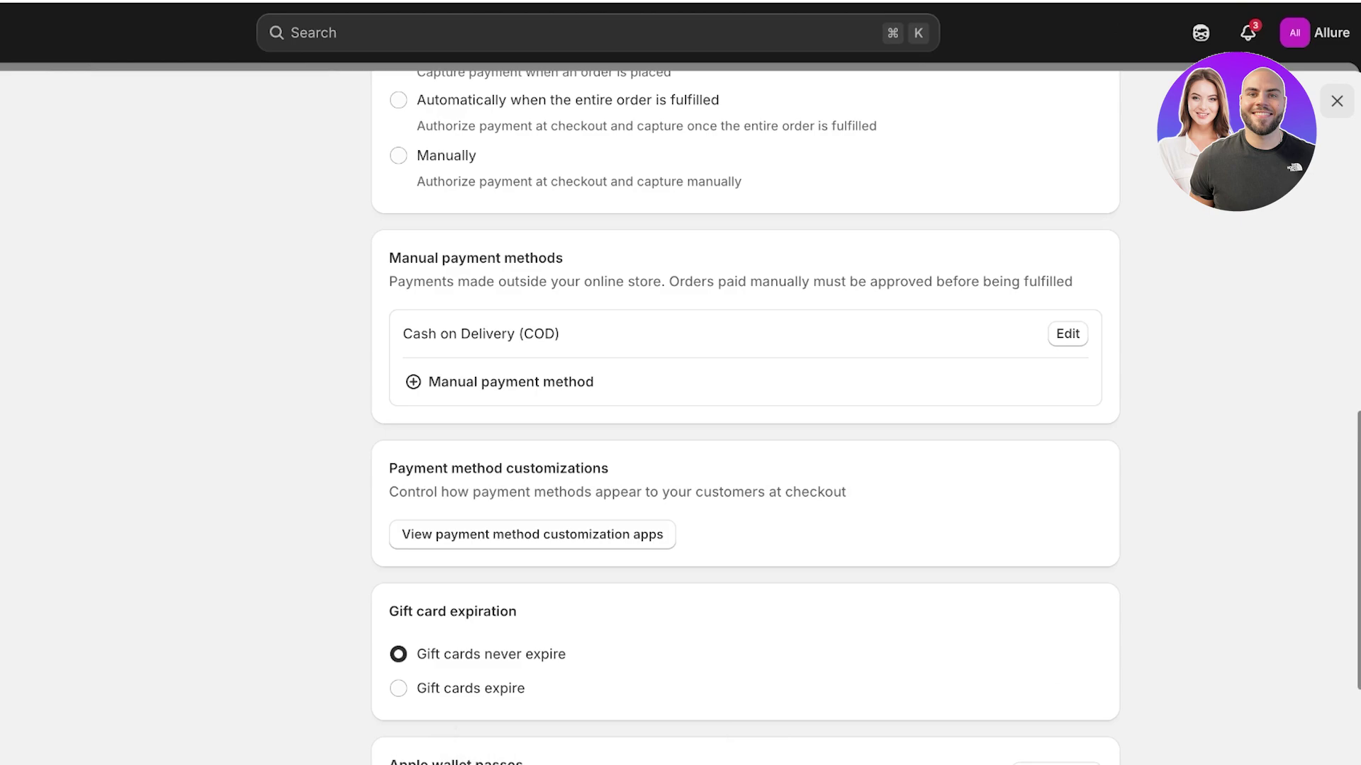
Step: Try to set up a custom manual payment method named "Payoneer Payment"
left_click(510, 382)
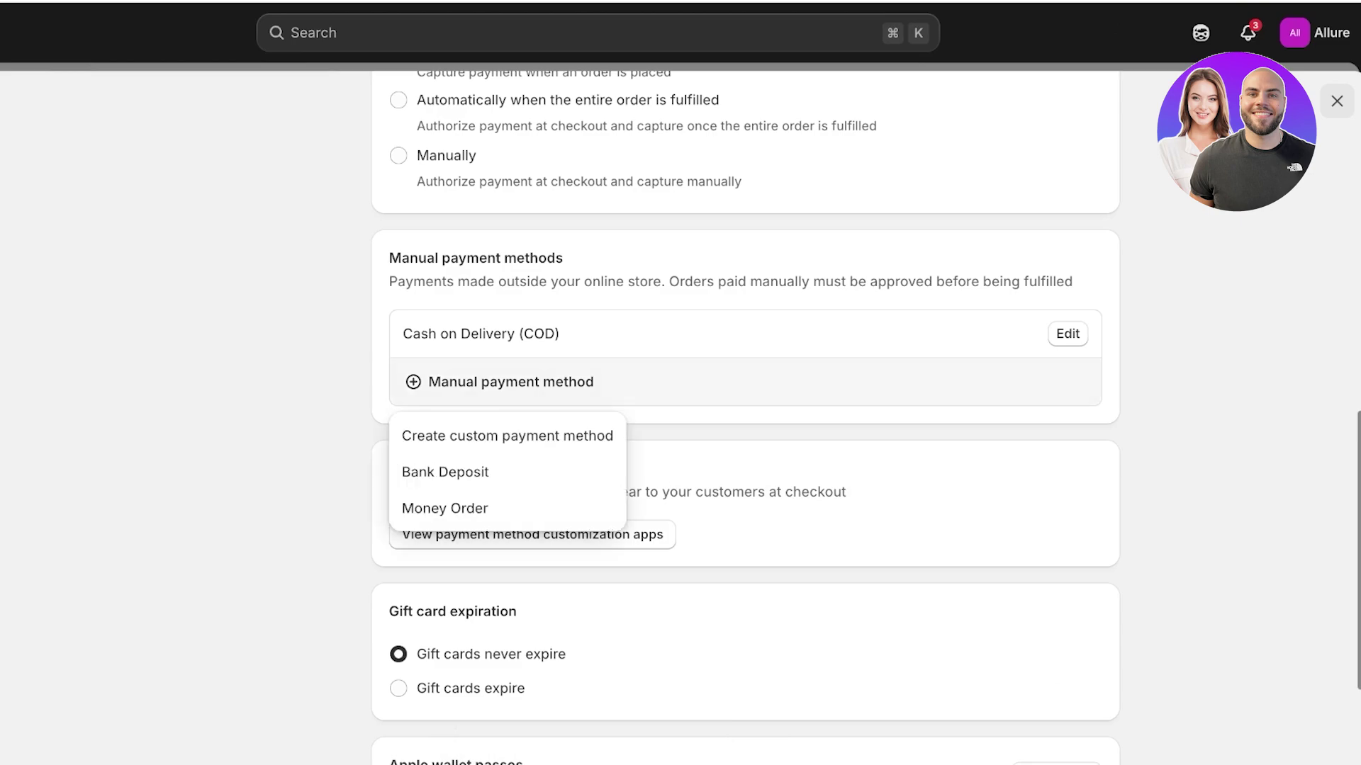
left_click(501, 435)
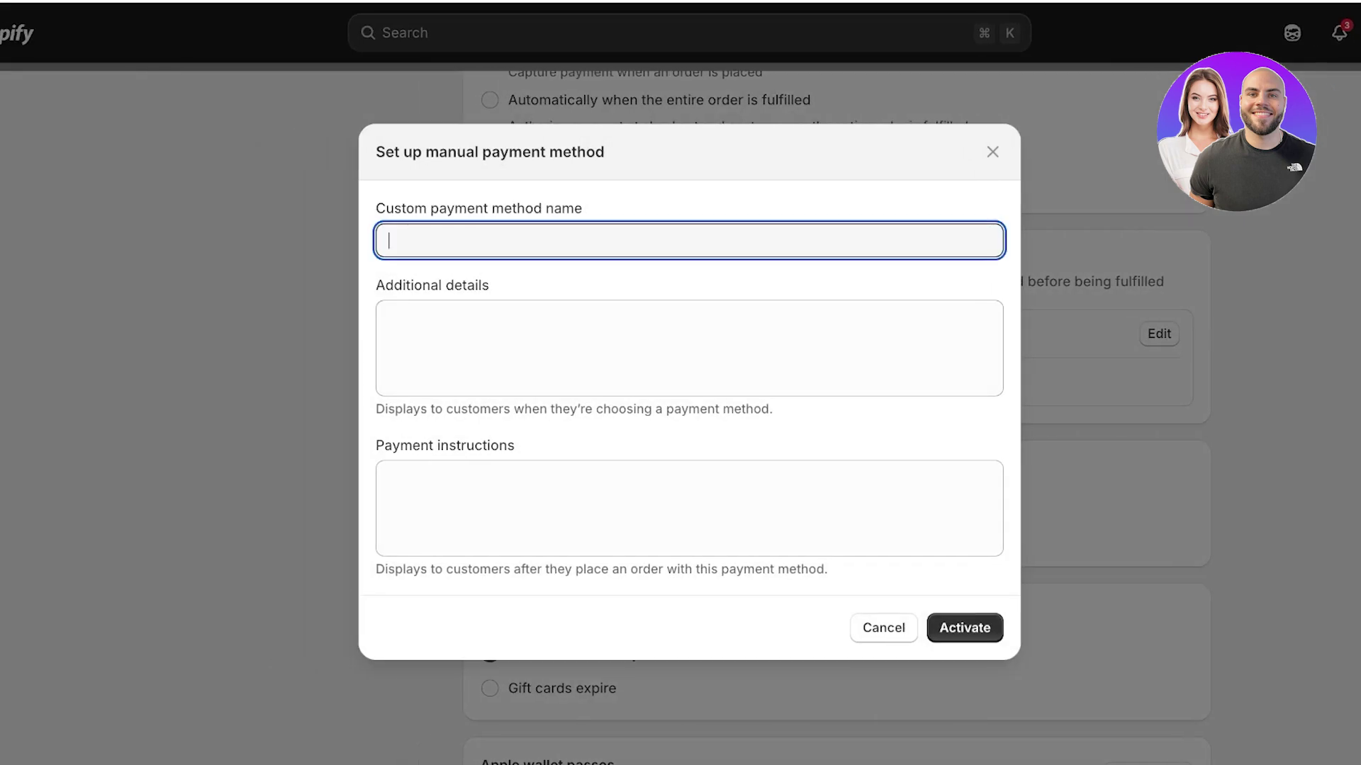
type("Payoneer Payment")
key("Tab")
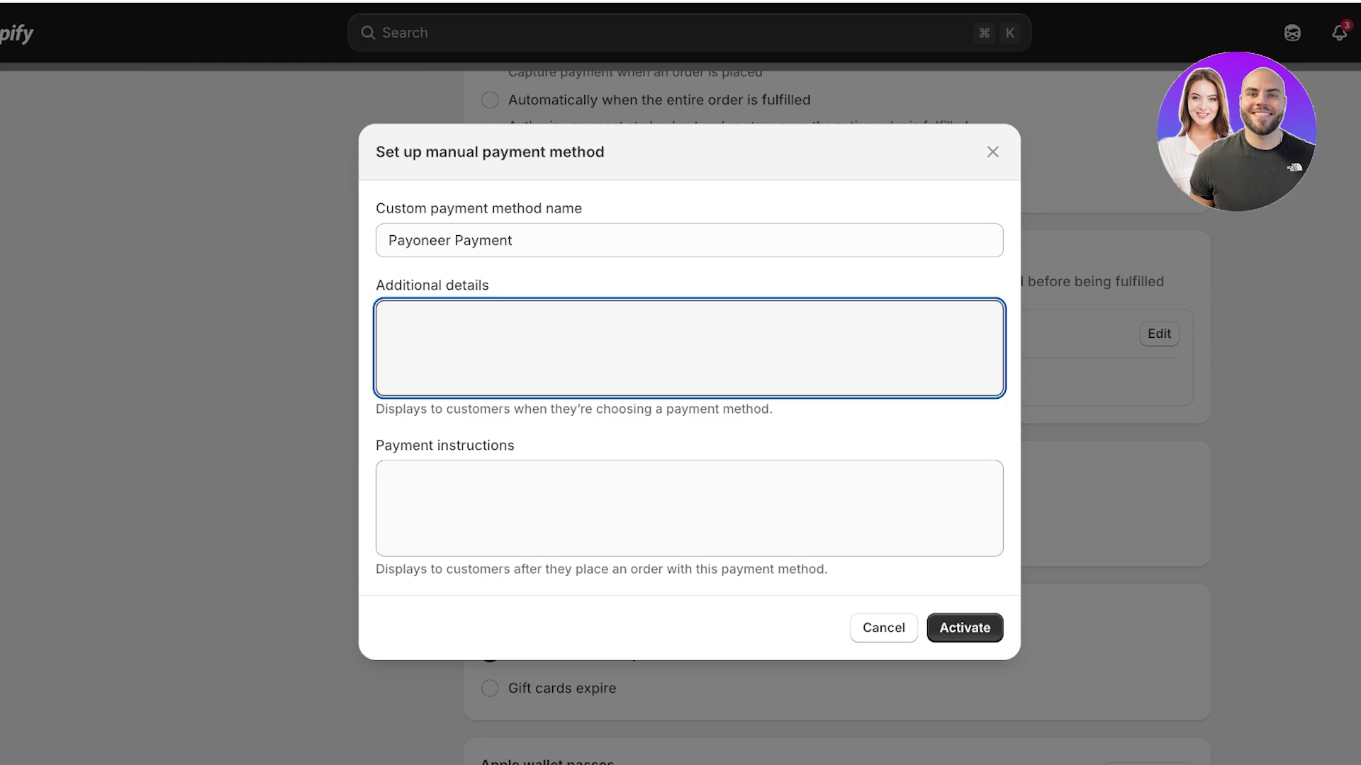
key("Escape")
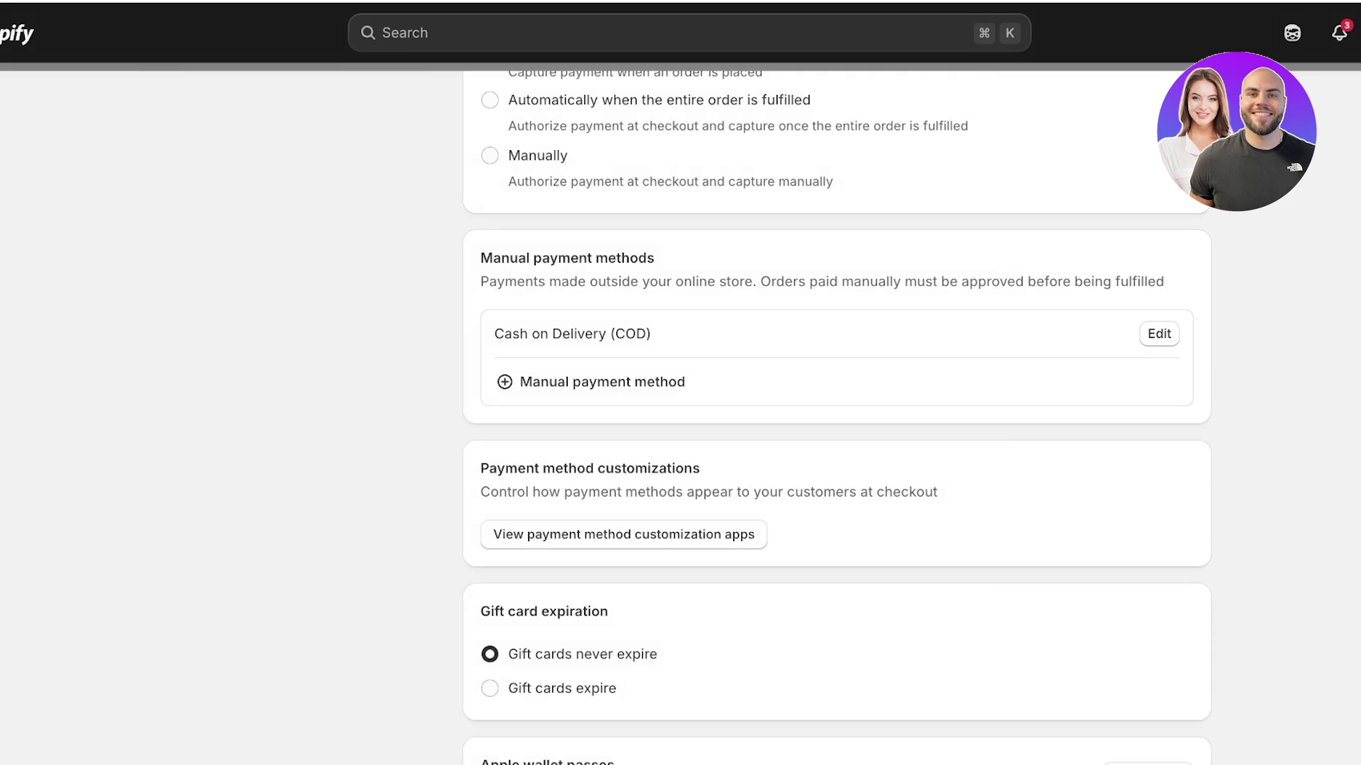
Step: Try the option that makes gift cards expire, switch back to "Gift cards never expire" and leave the settings
scroll(837, 419, "up", 10)
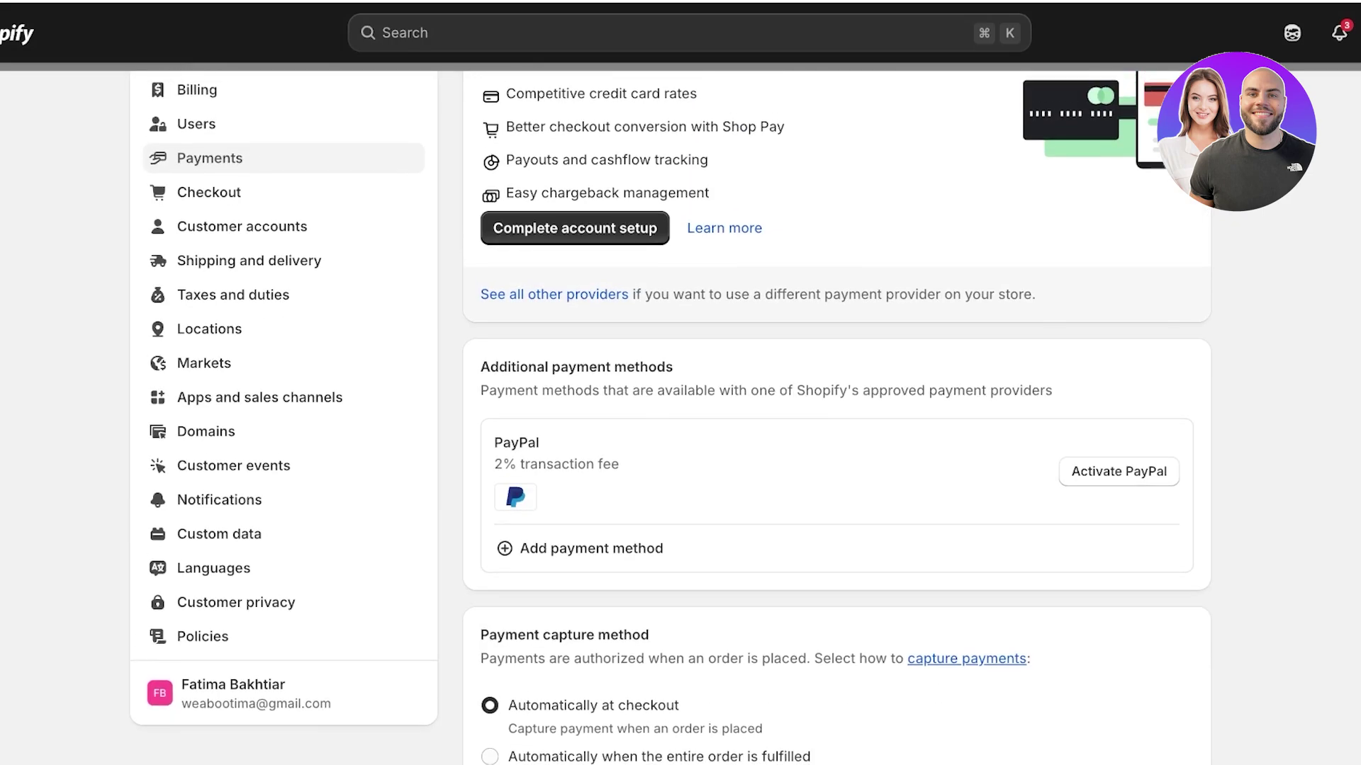
scroll(836, 418, "down", 12)
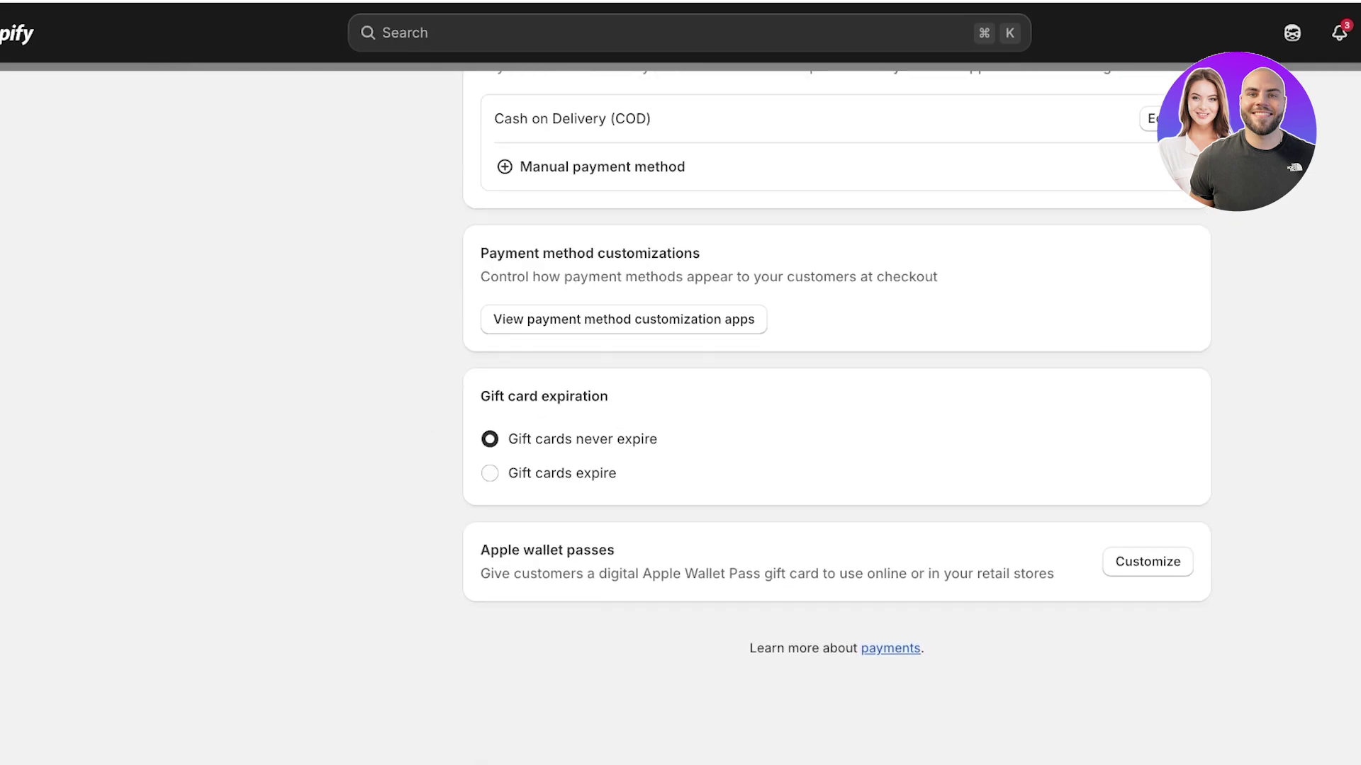
scroll(752, 418, "up", 3)
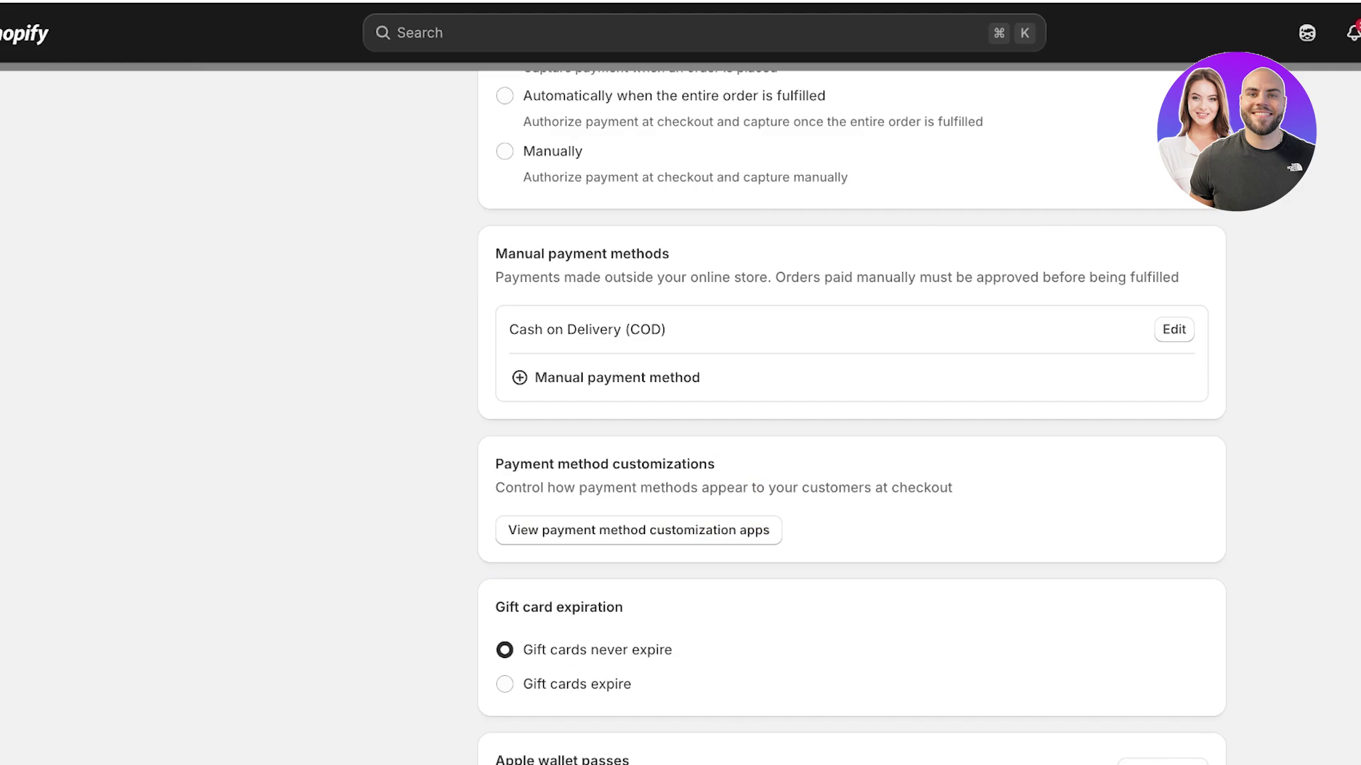
scroll(750, 418, "down", 5)
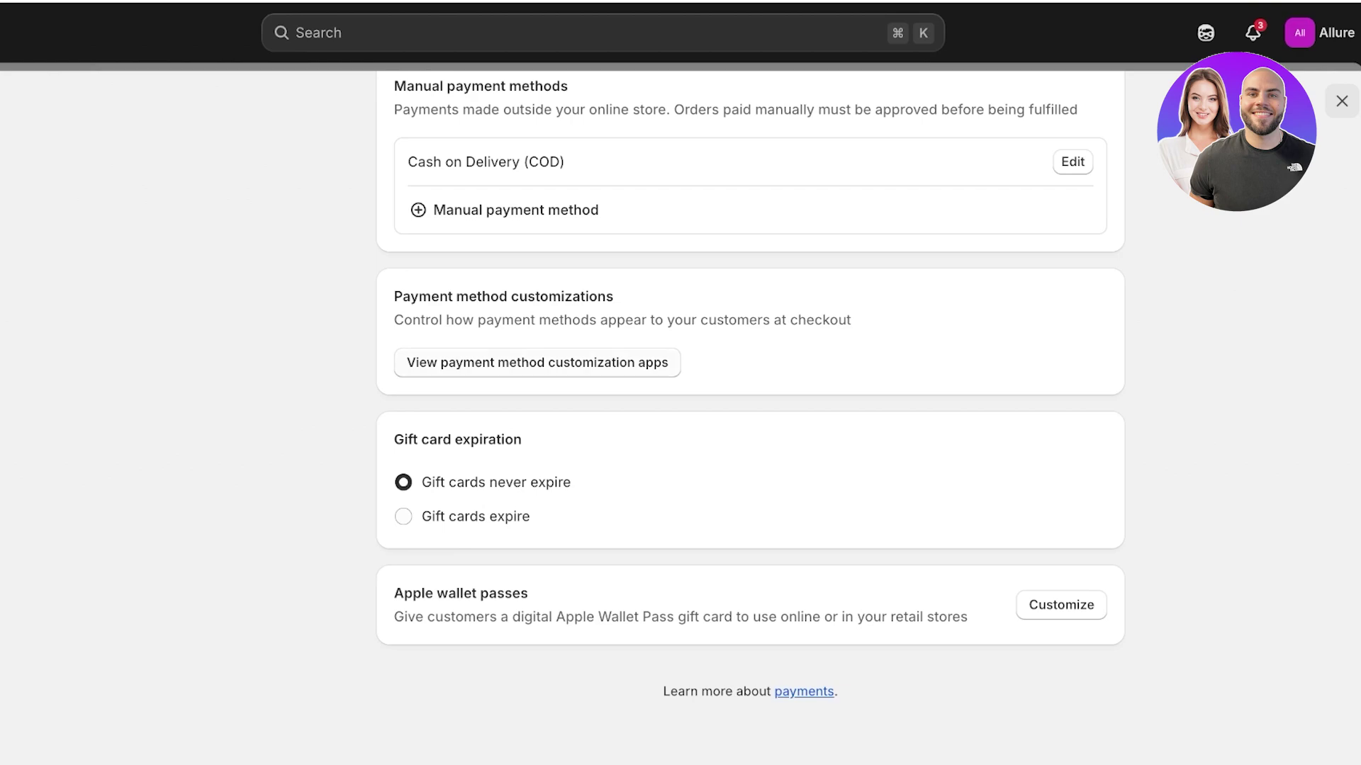
left_click(403, 516)
left_click(403, 482)
left_click(403, 517)
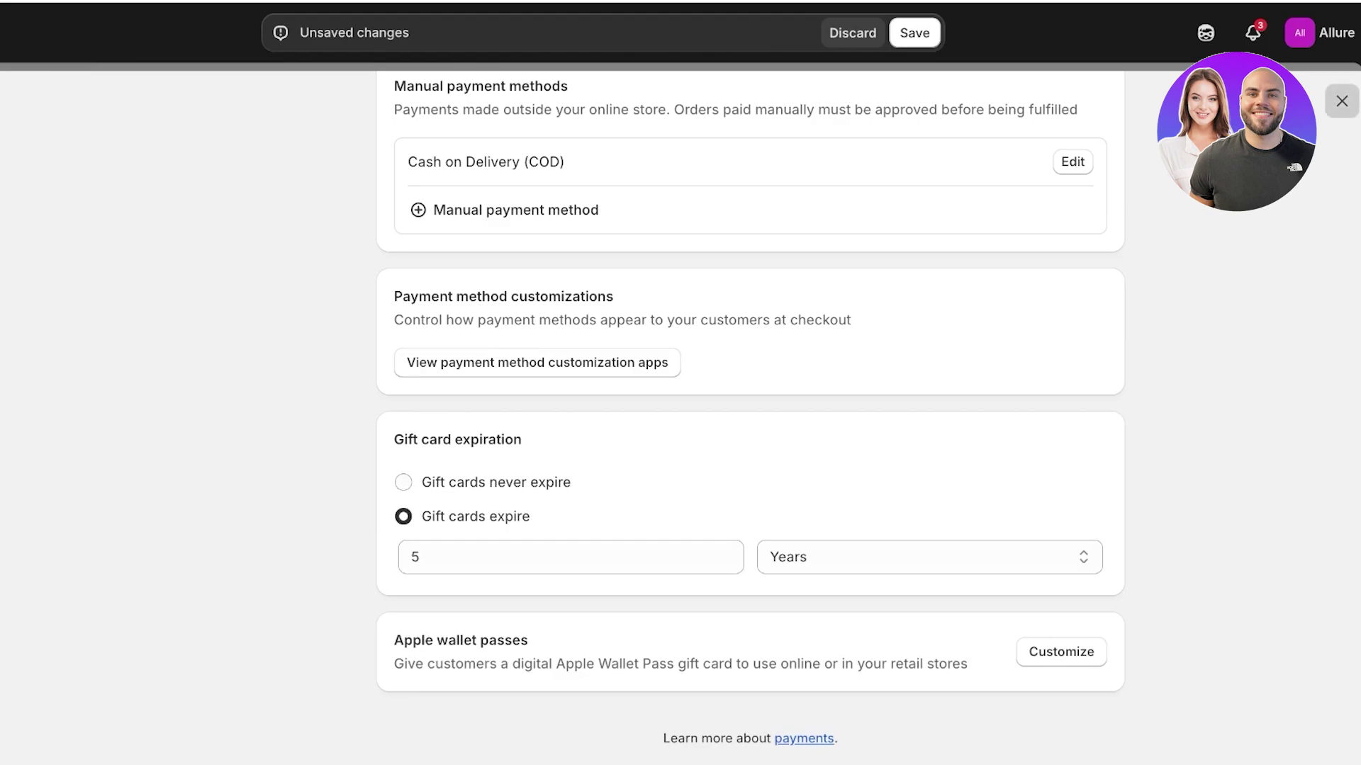
left_click(404, 482)
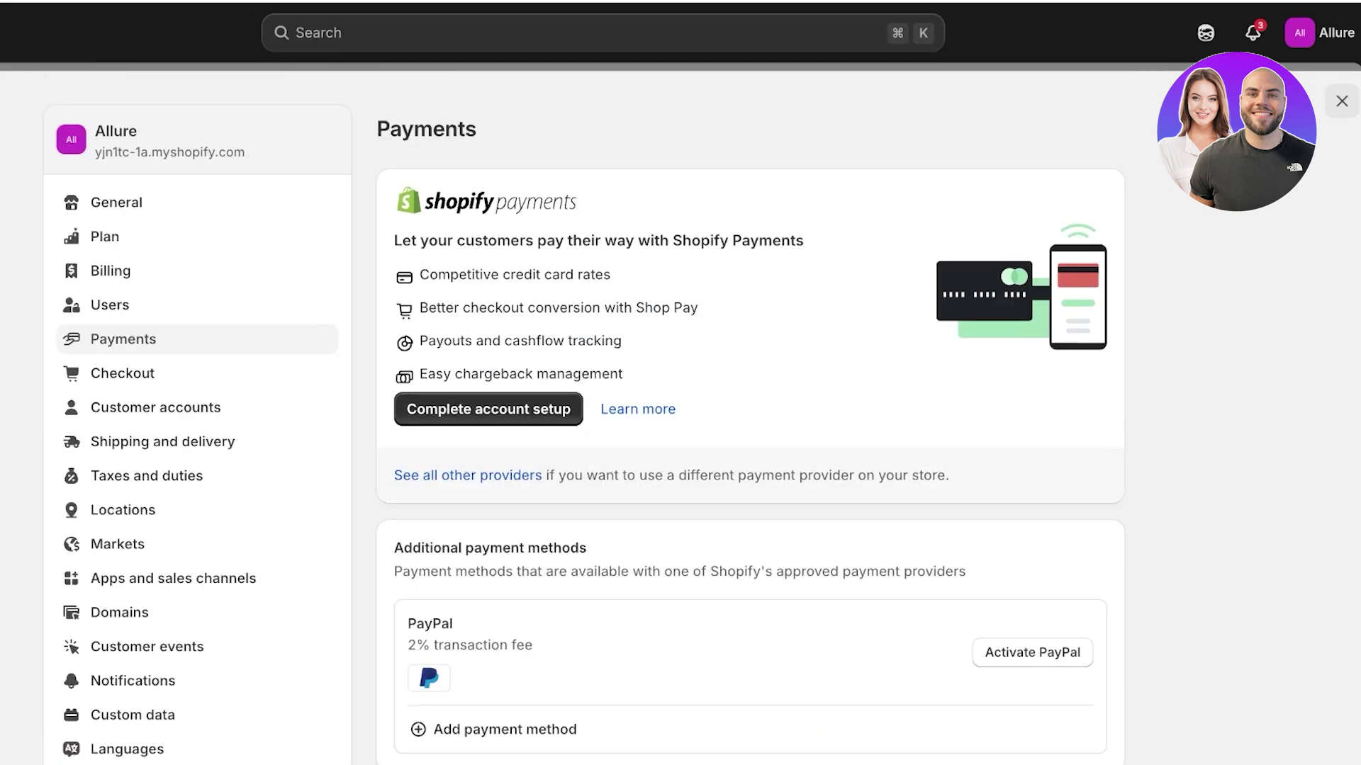
key("Escape")
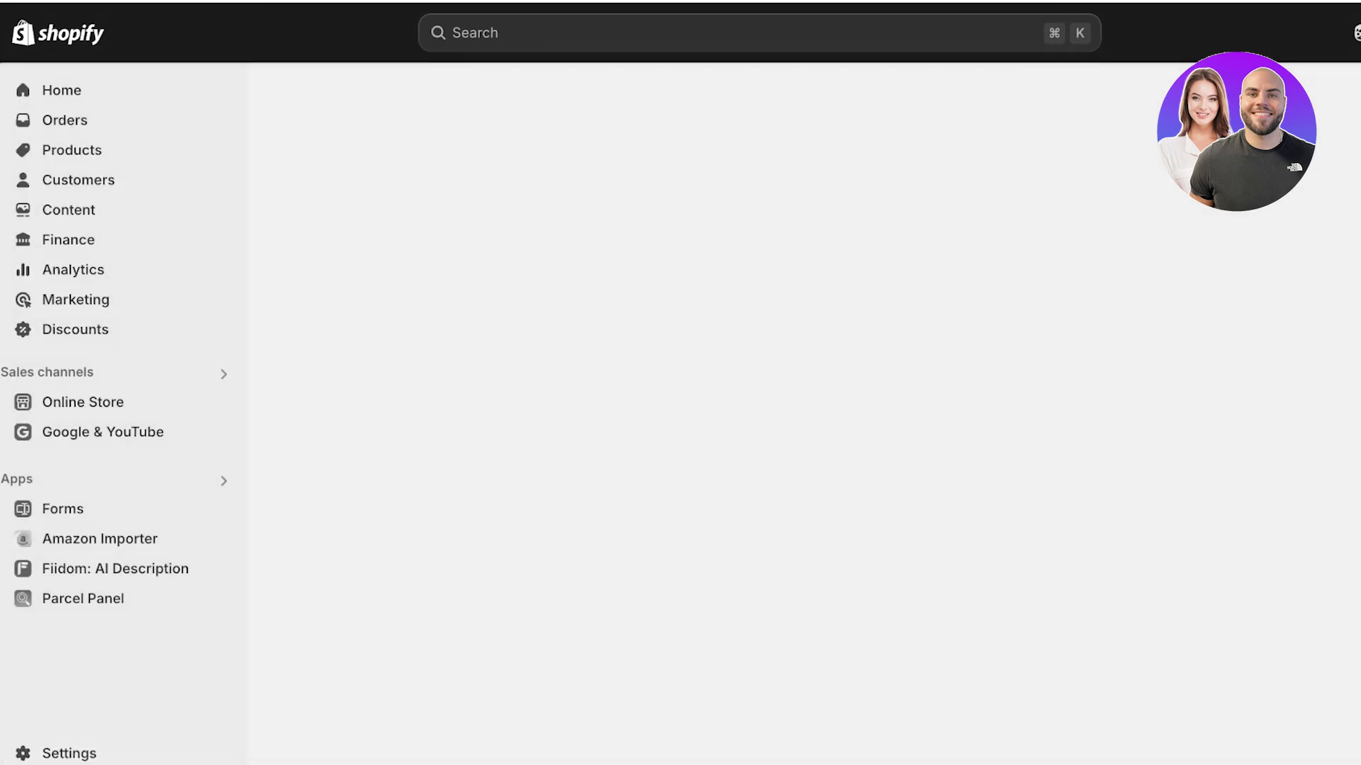